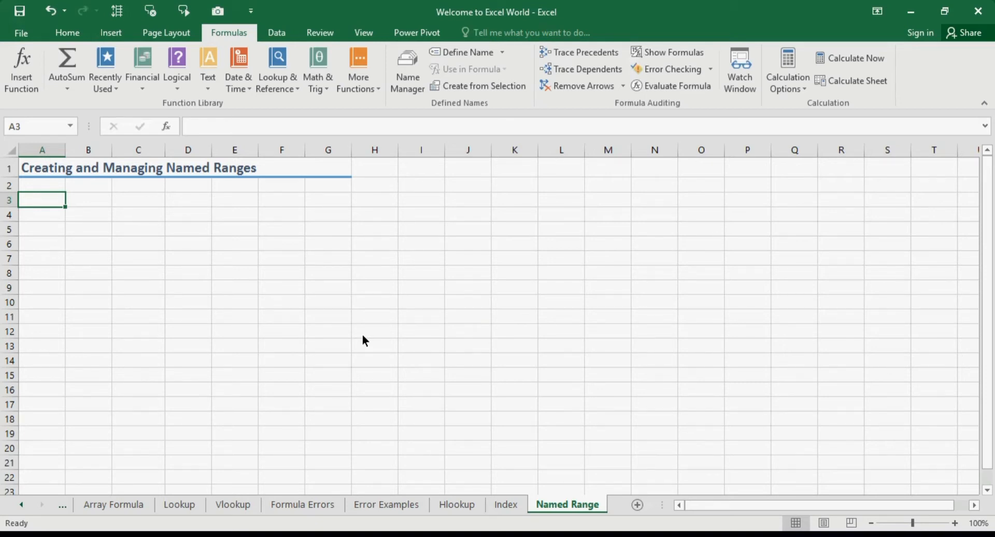
Step: Enter Class1A in cell A3 and Class1B in cell A4
text(C)
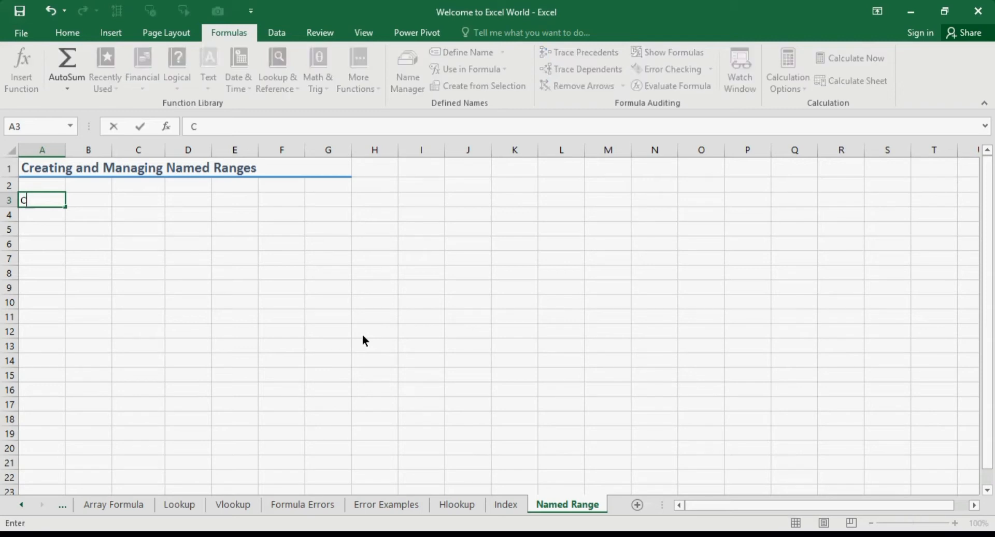
text(lass1A)
key(Return)
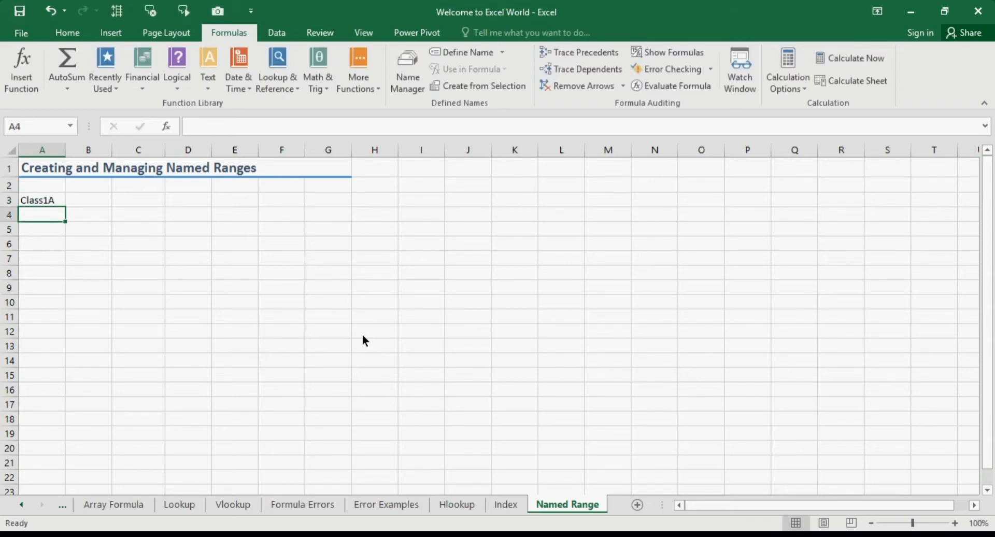
key(ctrl+d)
key(F2)
key(BackSpace)
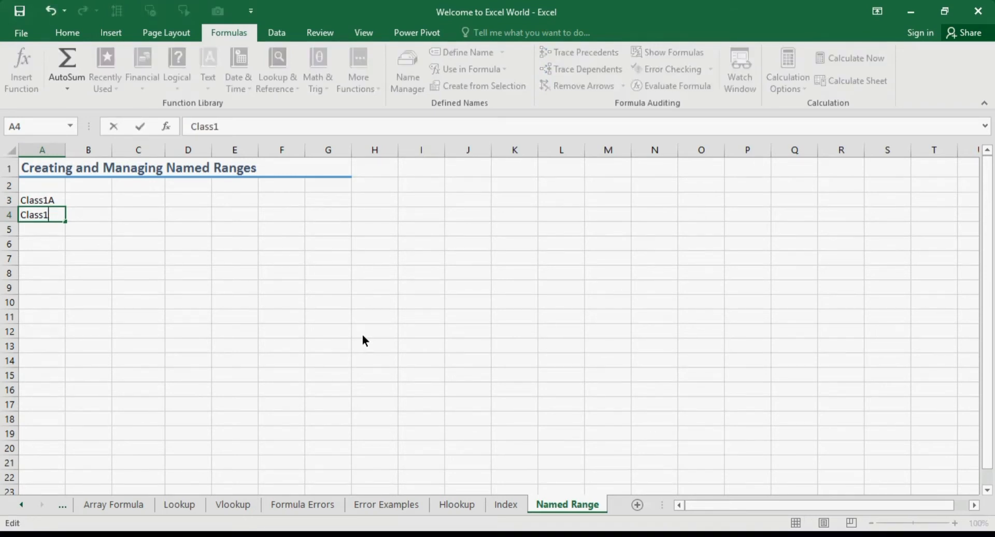
text(B)
key(Return)
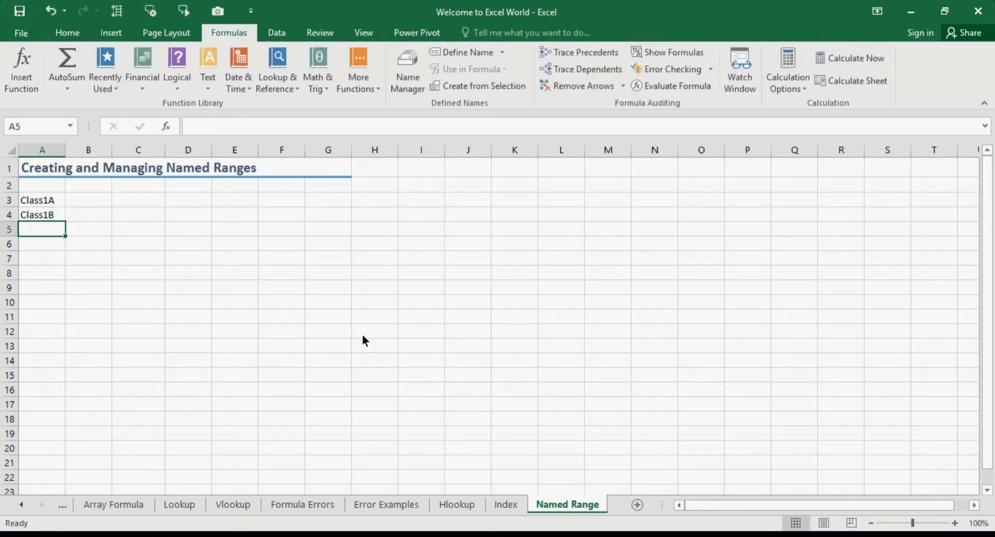
Step: Add Class1C in cell A5 by duplicating the entry above and changing its final letter
key(ctrl+d)
key(F2)
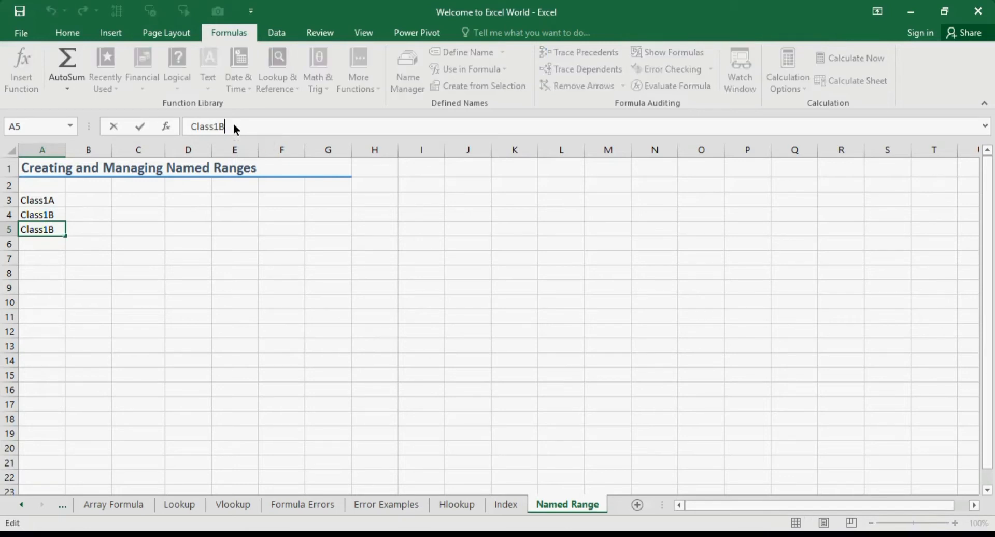
key(BackSpace)
text(C)
key(Return)
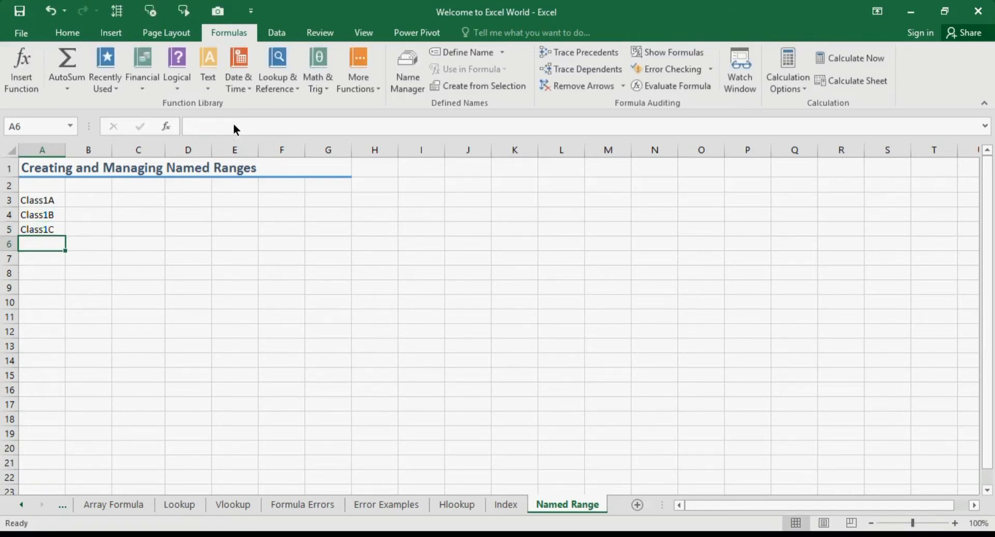
Step: Copy the three class entries in A3:A5 into A6:A8
key(Up)
key(Up)
key(shift+Down)
key(shift+Down)
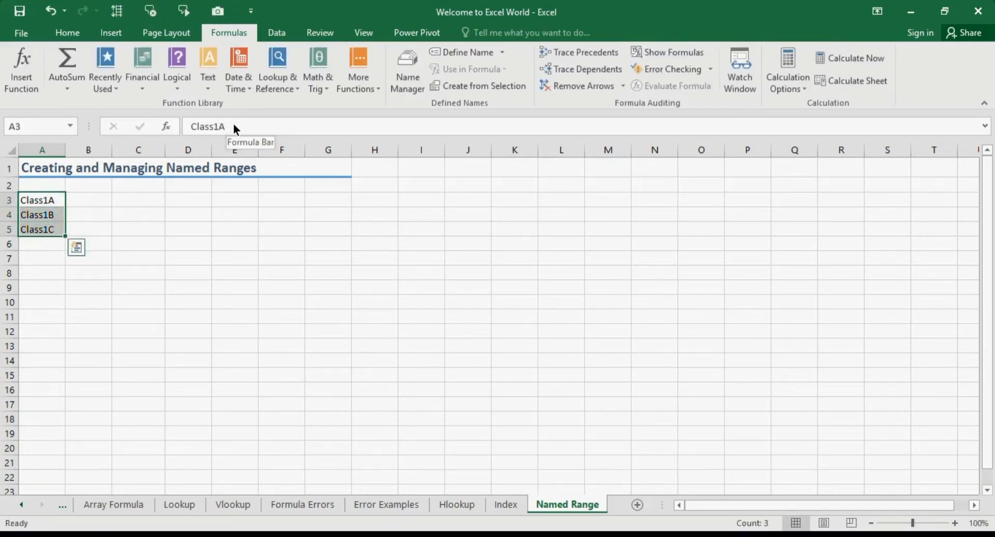
key(ctrl+c)
key(Down)
key(Down)
key(Down)
key(ctrl+v)
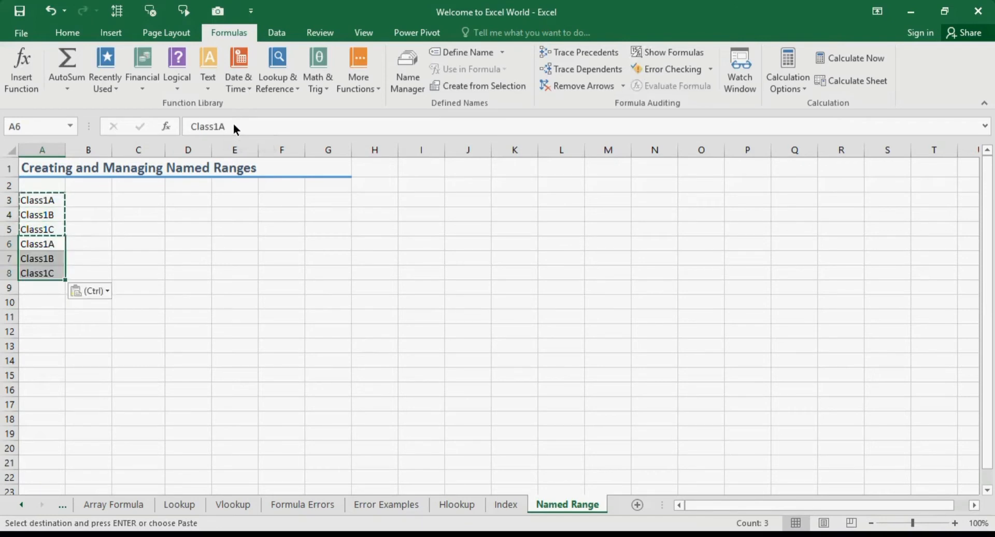
Step: Replace every 1 with 2 in the copied class entries in A6:A8
key(ctrl+f)
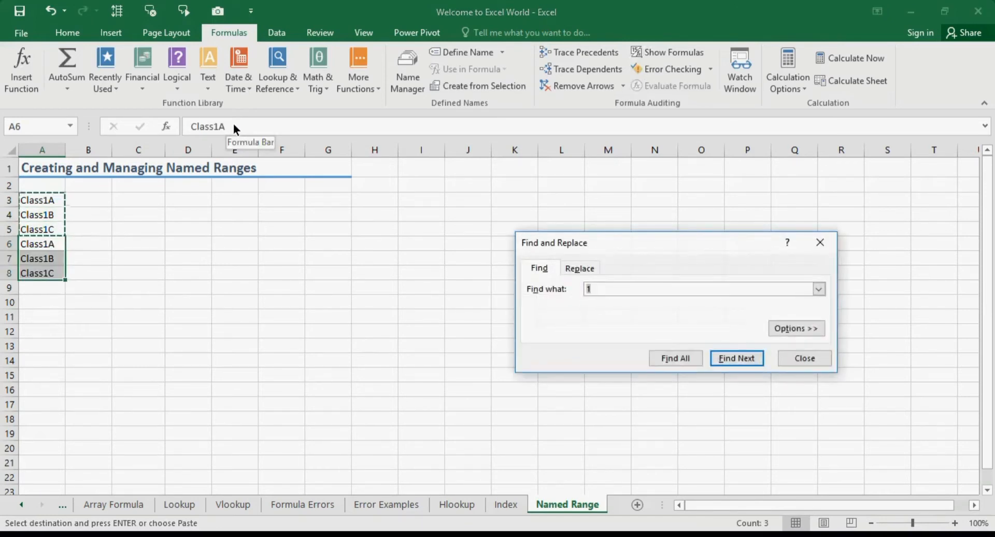
click(592, 265)
text(2)
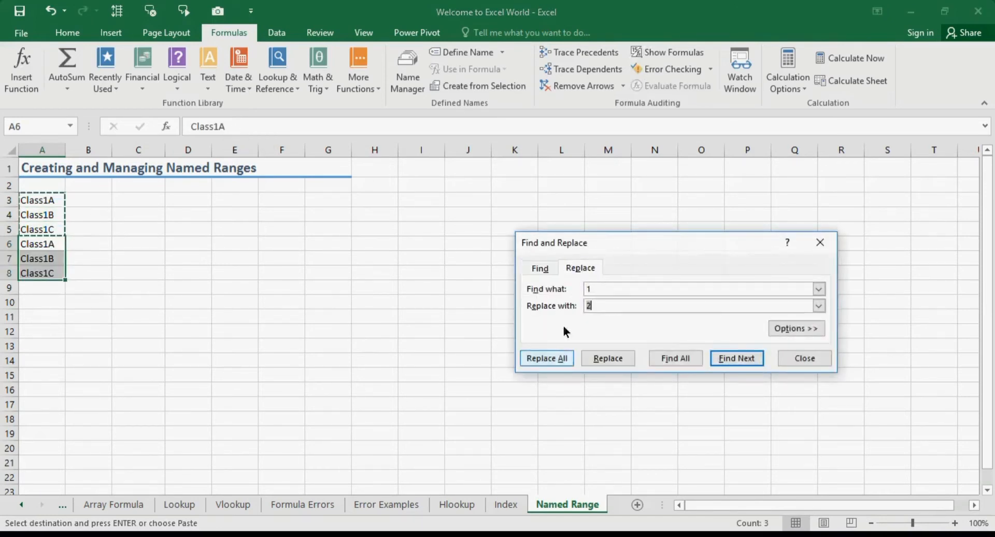
click(551, 361)
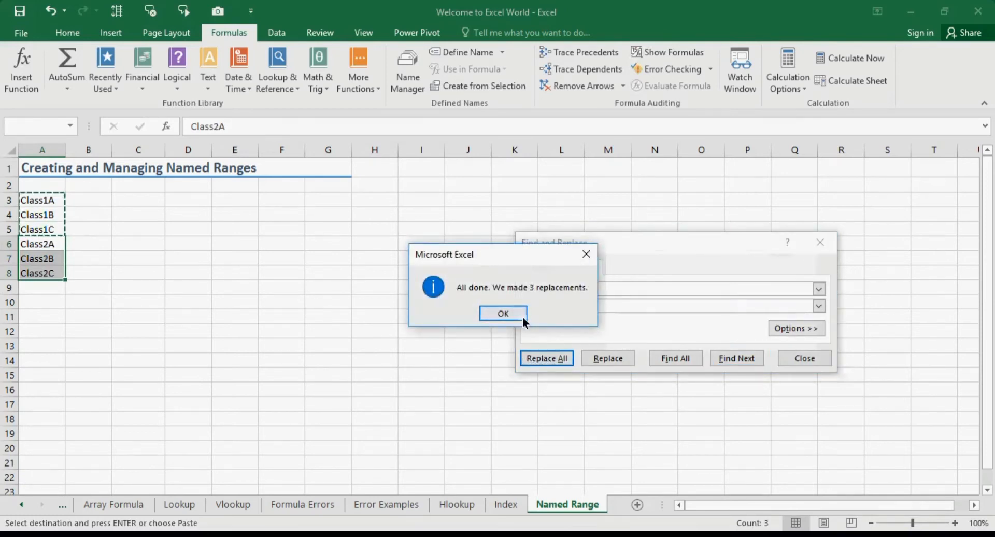
click(522, 314)
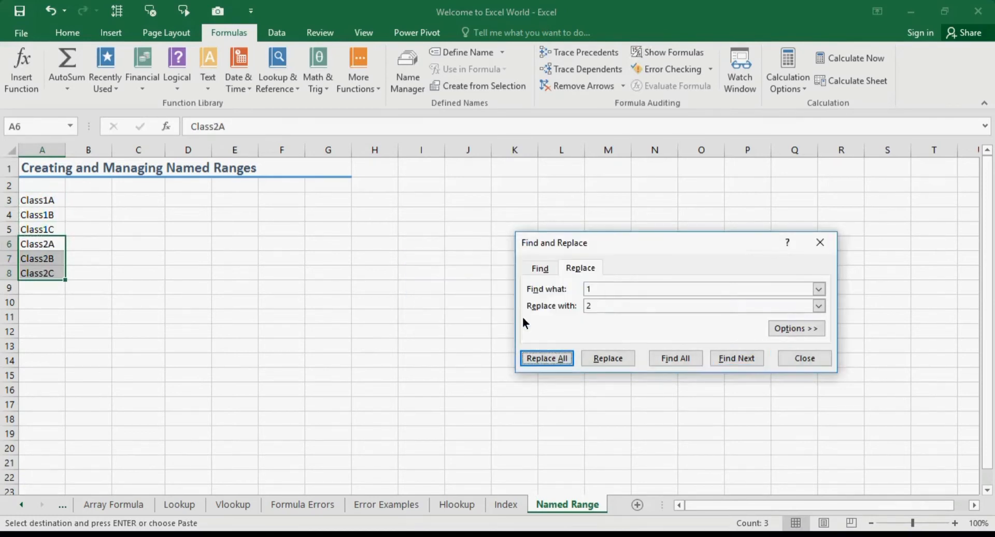
click(804, 357)
click(343, 287)
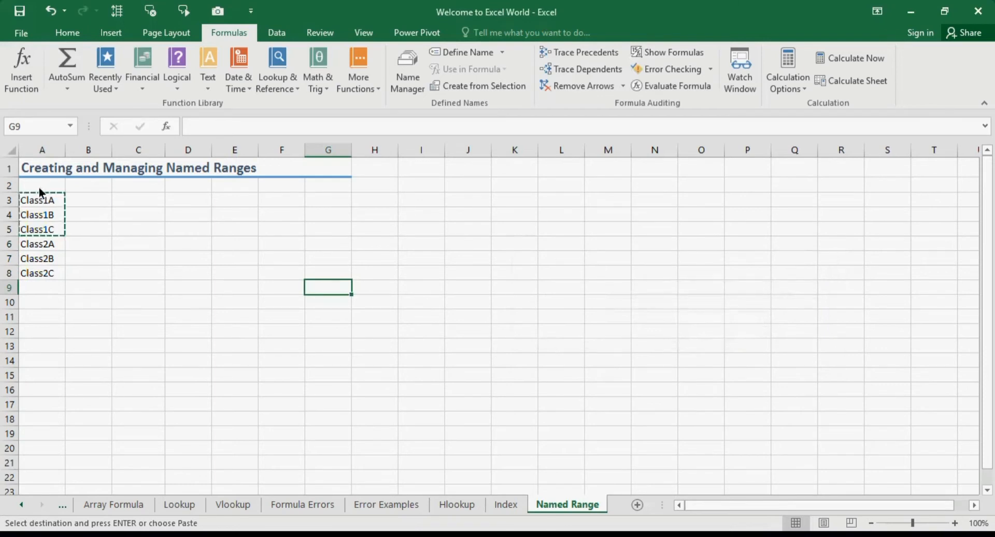
Step: Define the name Class1 for the range A3:A5
drag(35, 200, 35, 230)
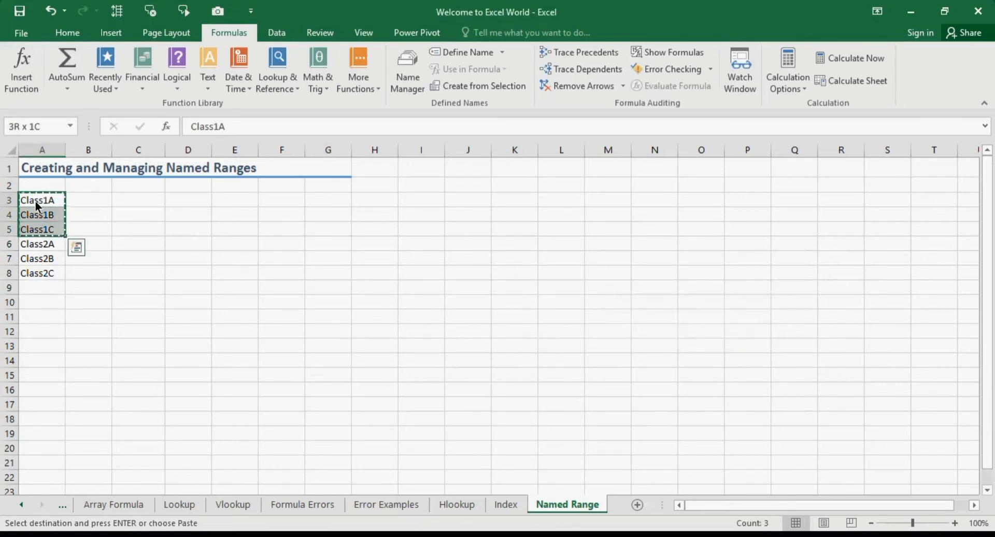
click(36, 126)
text(Class1A)
key(Return)
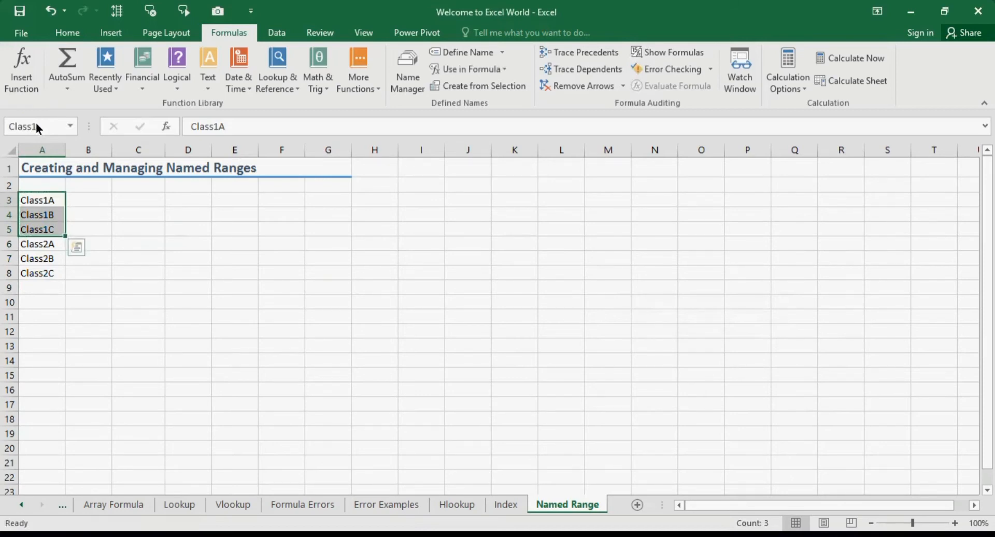
Step: Define the name Class2 for the range A6:A8
click(45, 245)
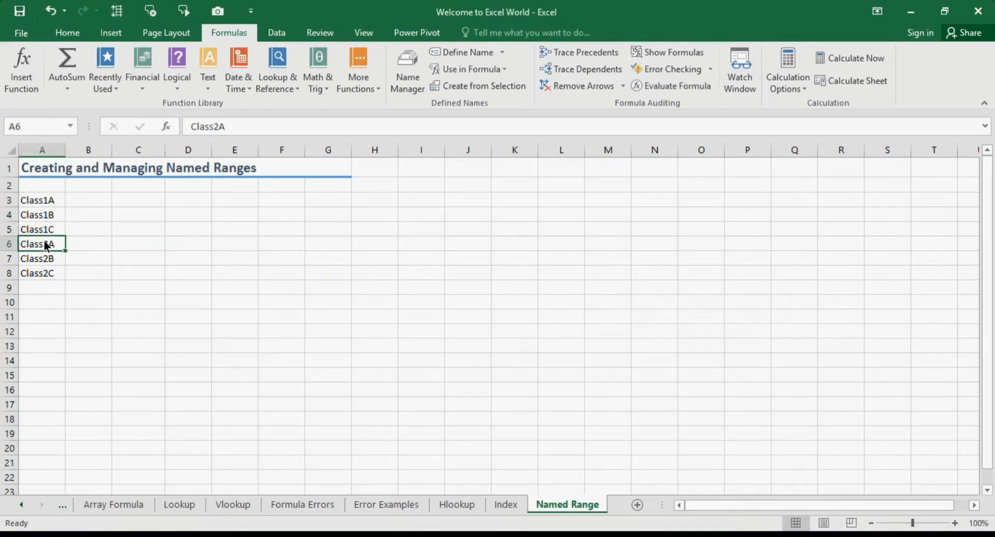
drag(46, 246, 46, 273)
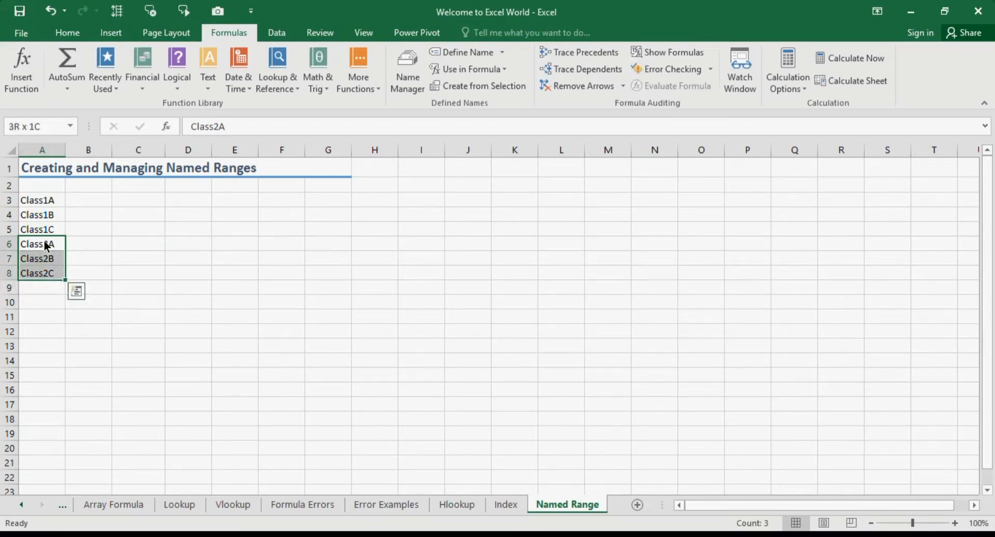
click(35, 126)
key(Return)
Step: Define the name Class for the whole list in A3:A8
click(42, 201)
drag(42, 202, 41, 272)
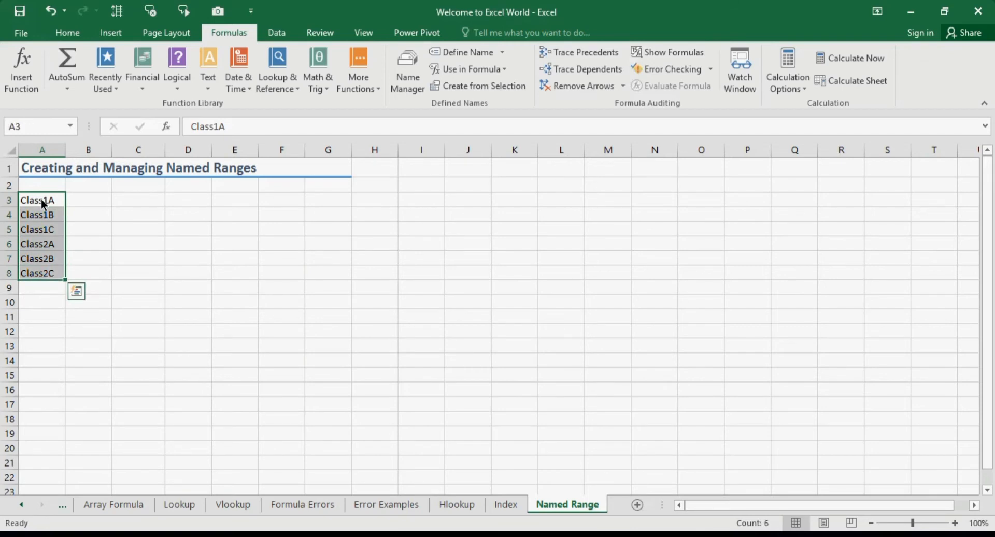
click(42, 127)
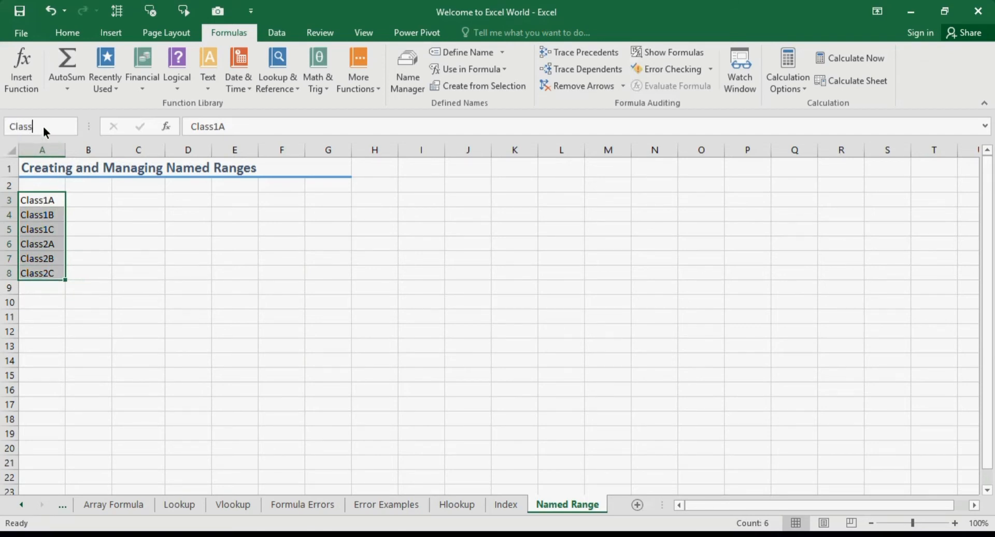
key(Return)
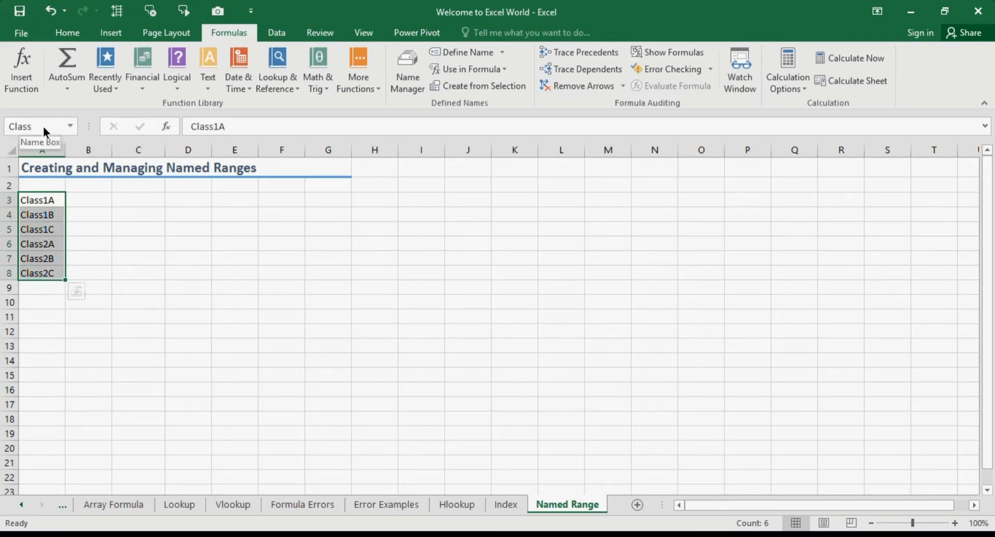
click(147, 299)
Step: Select A3:A5, A6:A8 and A3:A8 in turn to check the range name assigned to each
click(50, 204)
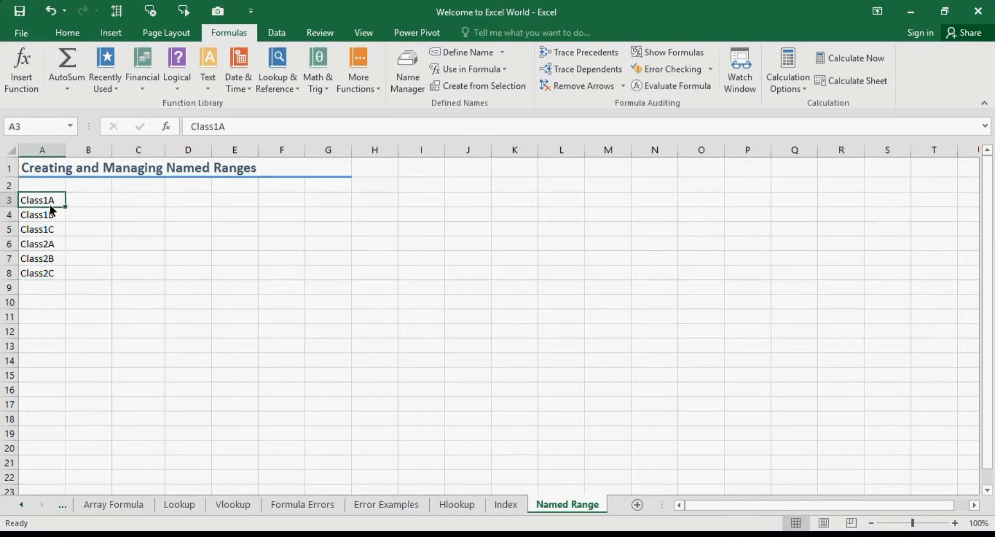
key(shift+Down)
key(shift+Down)
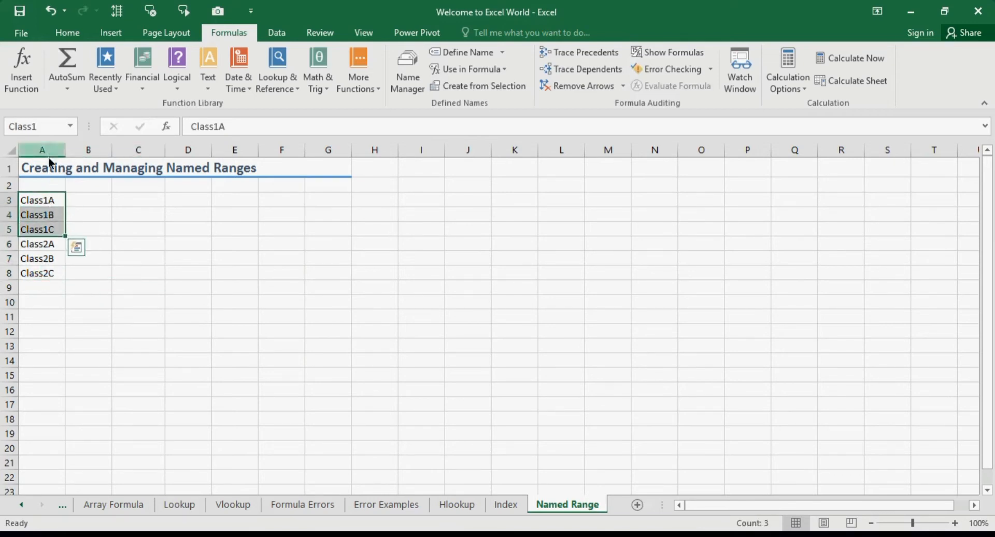
click(47, 245)
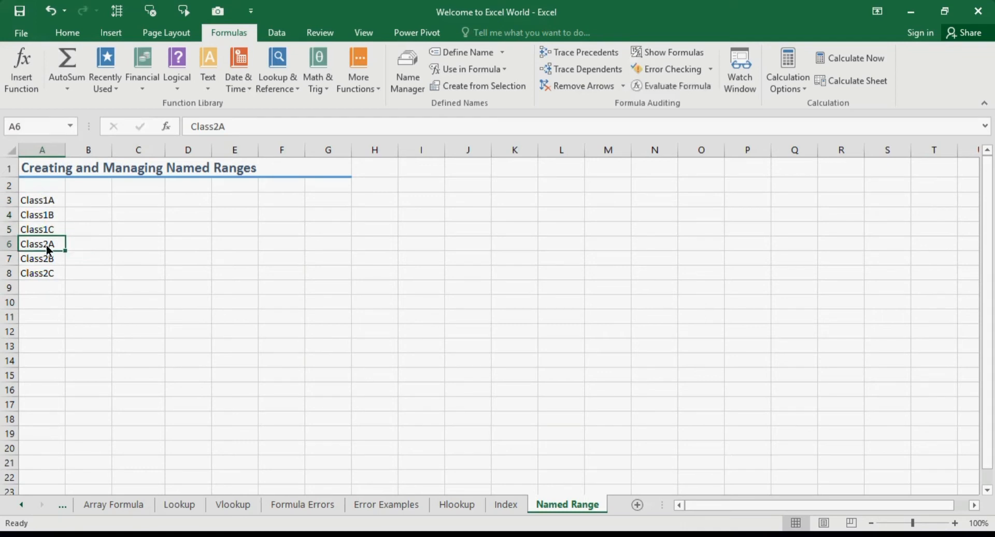
key(shift+Down)
key(shift+Down)
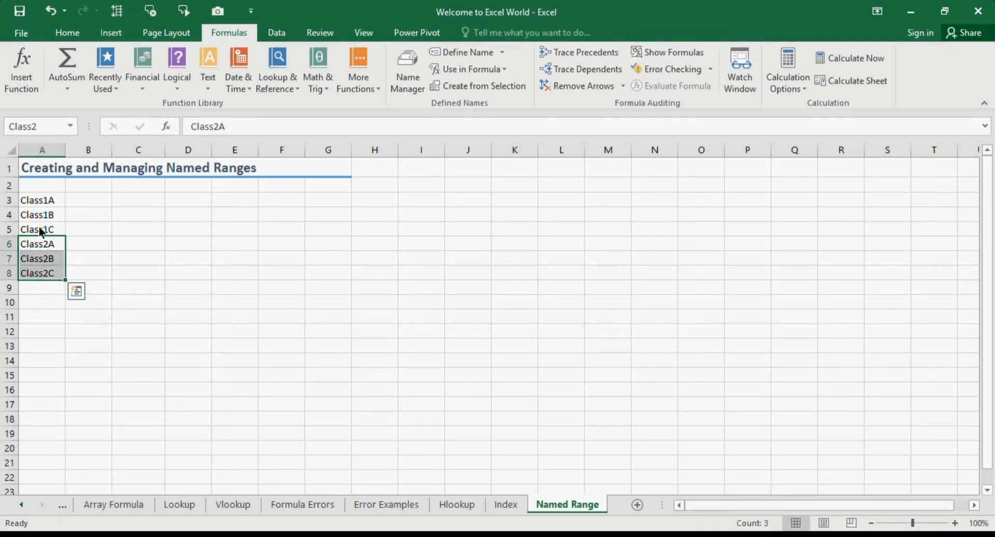
click(51, 187)
click(54, 204)
key(shift+Down)
key(shift+Down)
key(shift+Down)
key(shift+Down)
key(shift+Down)
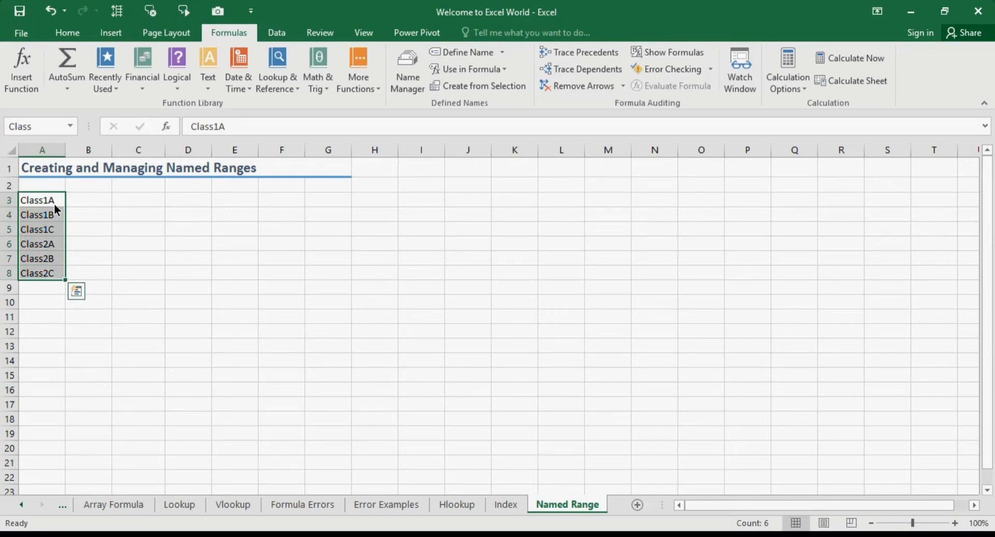
Step: Enter the formula =Class1 in cell C3
click(137, 202)
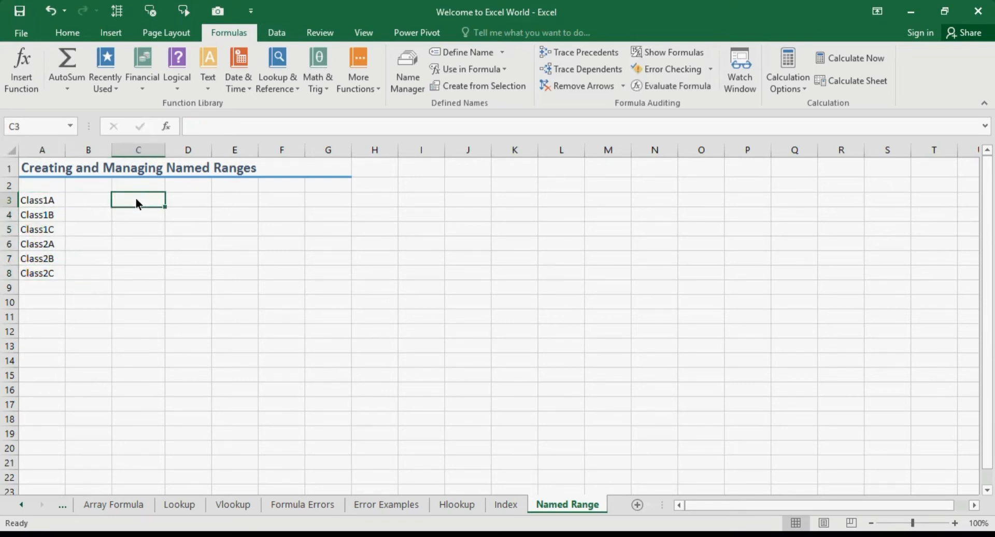
text(=cl)
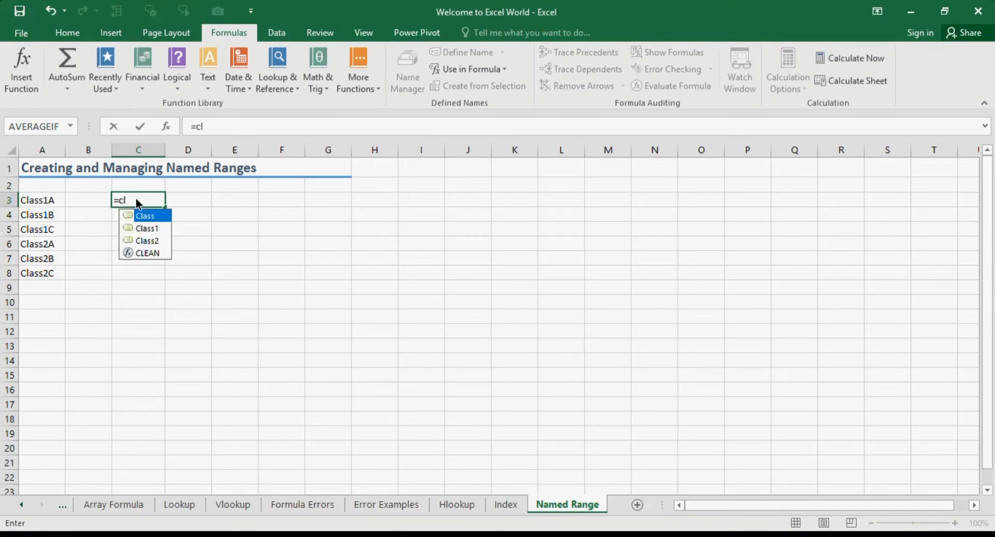
key(Down)
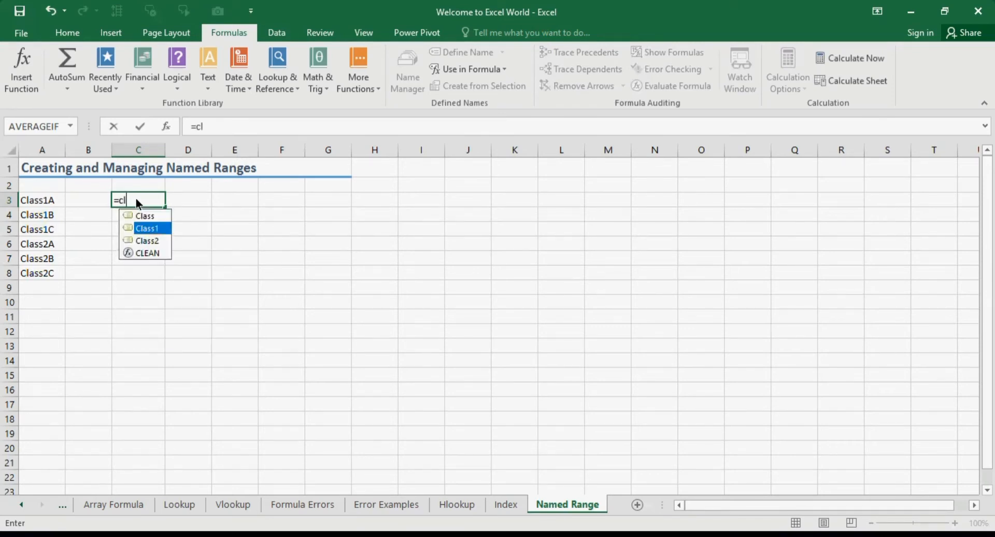
key(Tab)
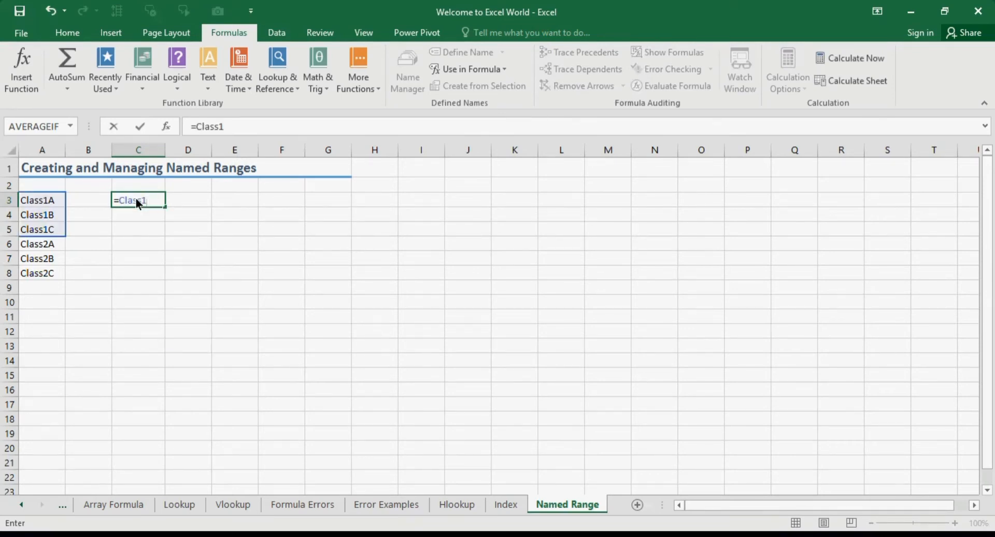
key(Return)
click(137, 203)
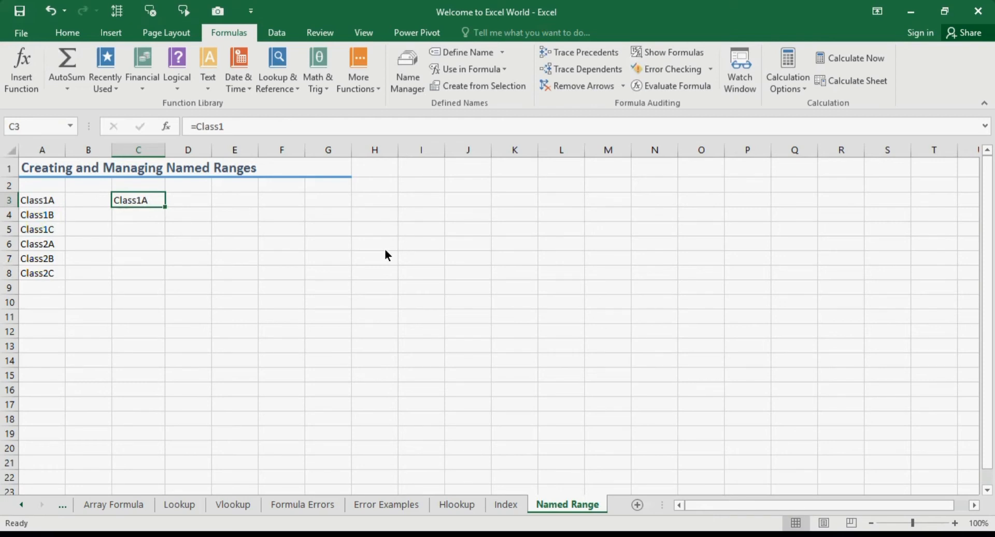
Step: Fill the =Class1 formula from C3 down to C5
key(Down)
key(Up)
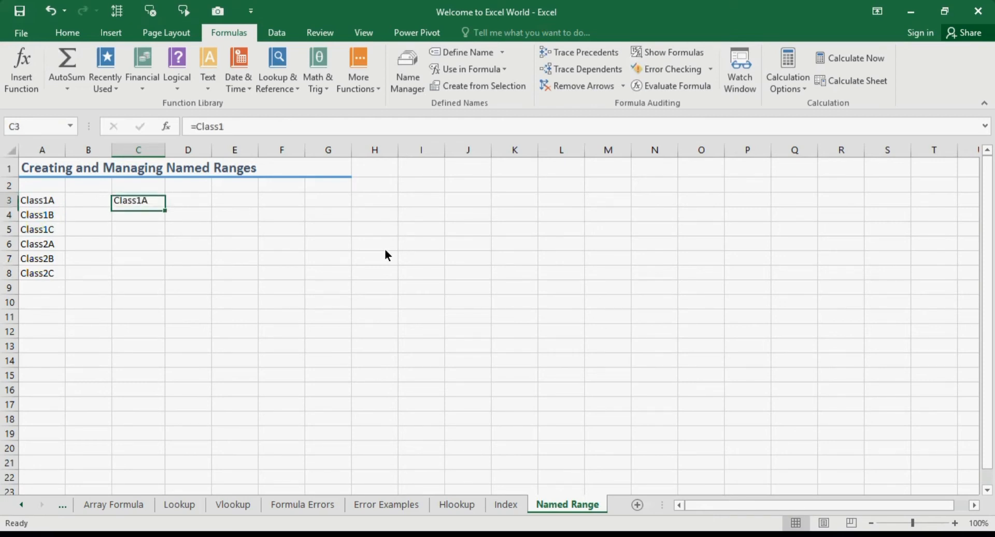
key(shift+Down)
key(shift+Down)
key(ctrl+d)
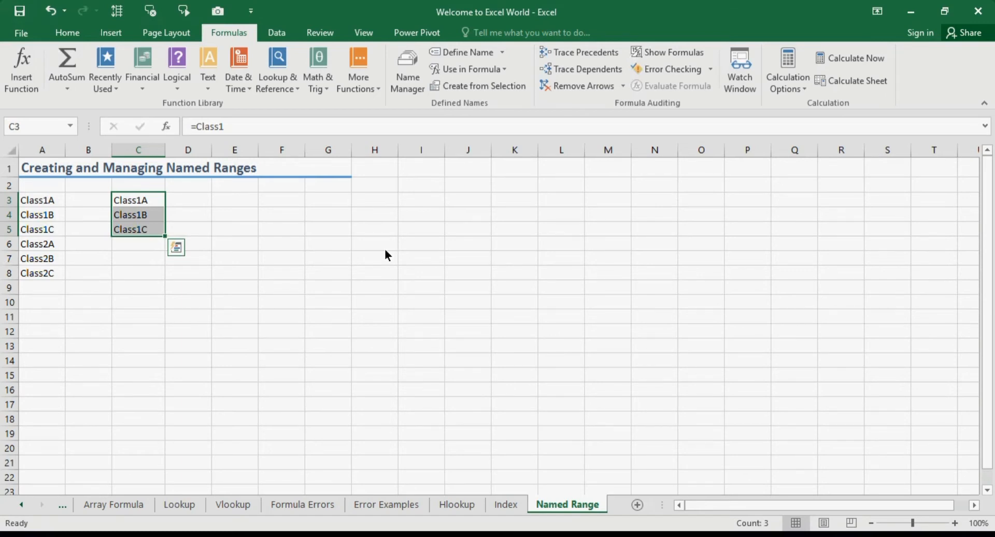
Step: Clear the formulas from cells C3:C5
key(Delete)
key(shift+Up)
key(shift+Up)
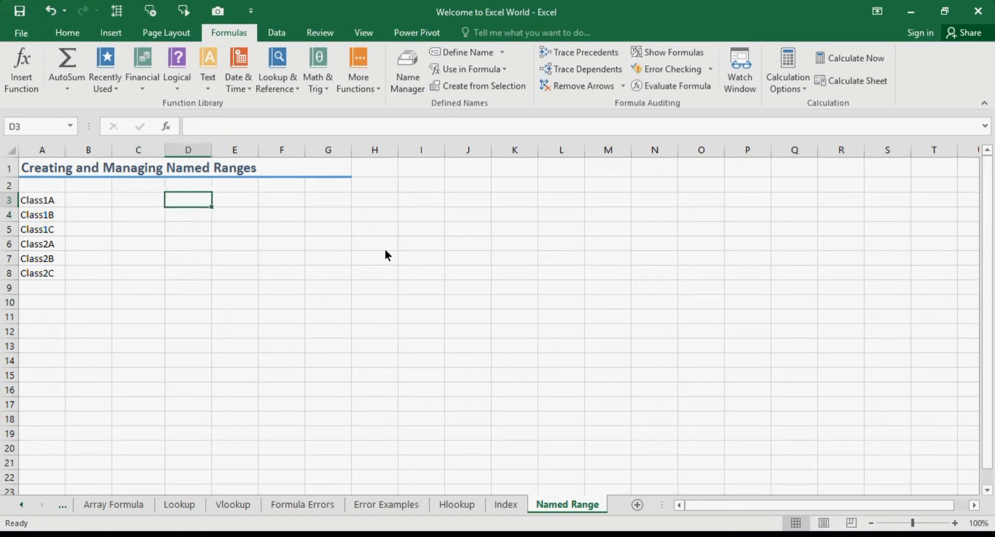
Step: Enter the formula =Class1 in all of cells C3:C5 at once
key(shift+Down)
key(shift+Down)
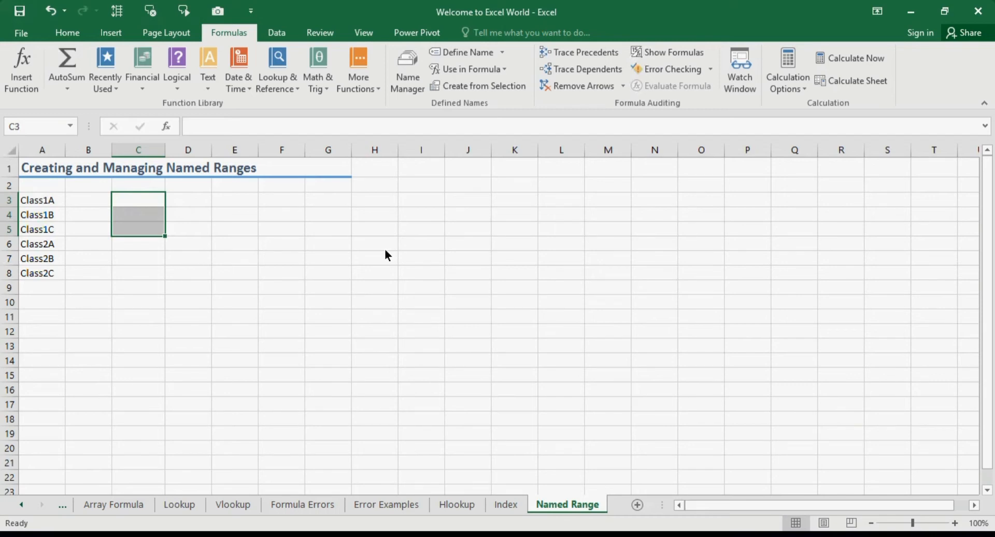
text(=cl)
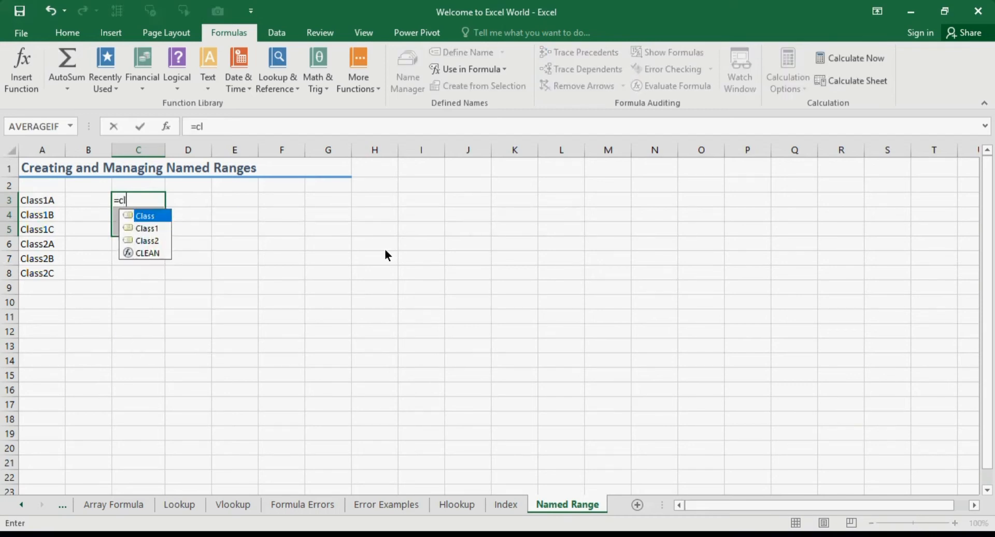
key(Down)
key(Tab)
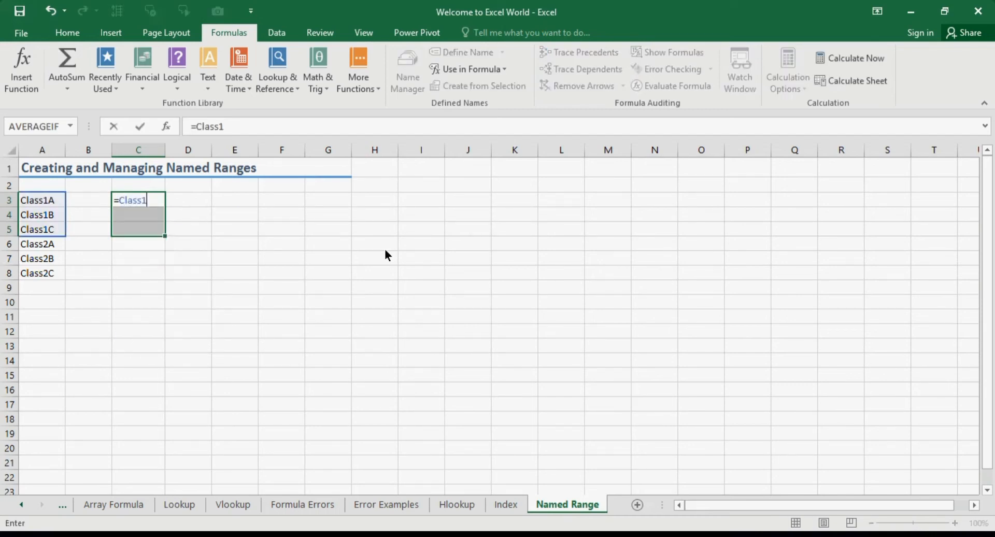
key(ctrl+shift+Return)
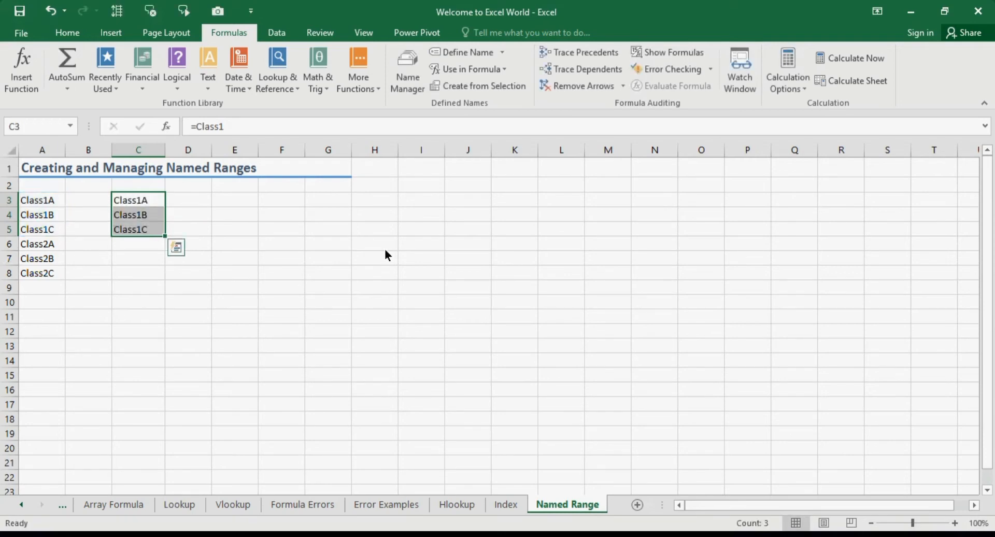
key(Right)
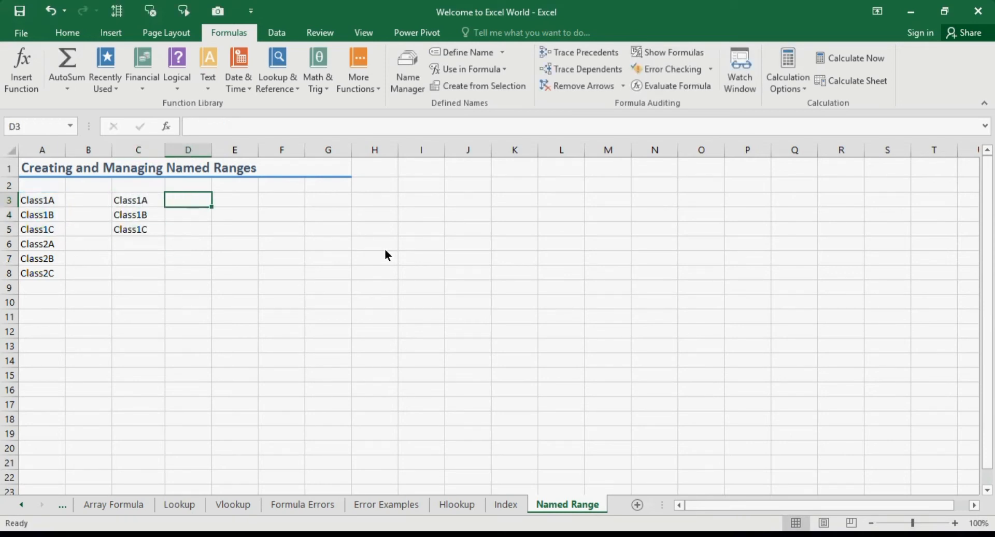
key(Left)
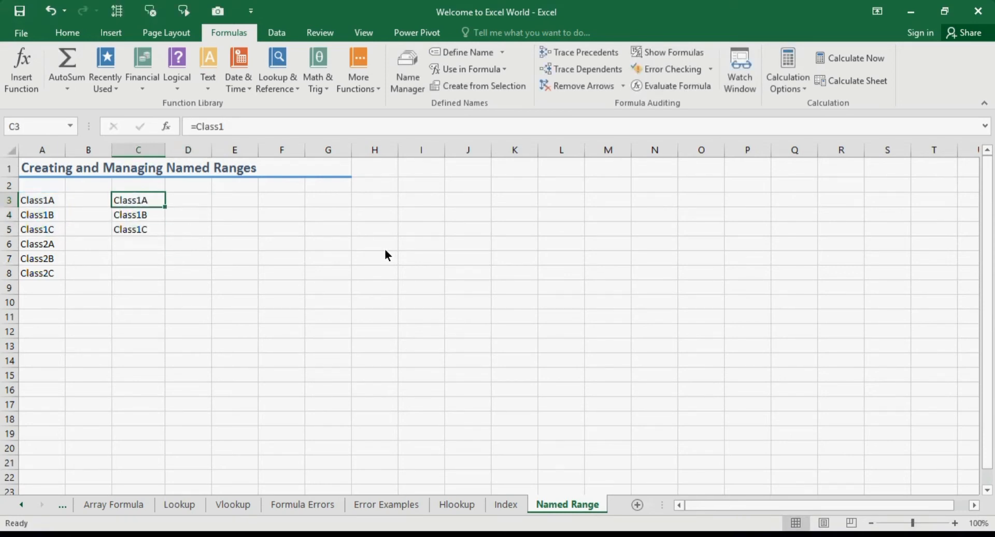
key(Down)
key(Down)
key(Down)
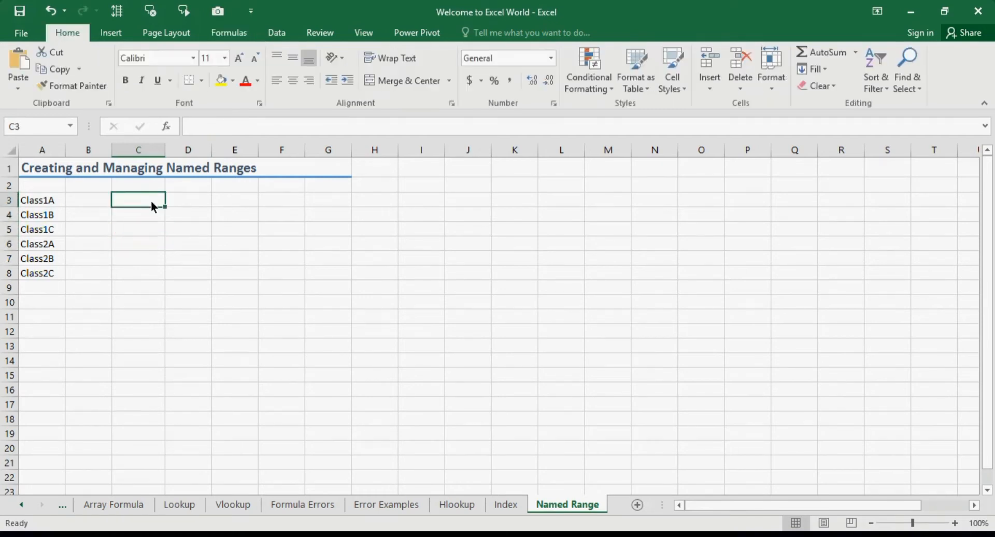
Step: Enter the formula =Class1 in all of cells C3:C6 at once
key(shift+Down)
key(shift+Down)
key(shift+Down)
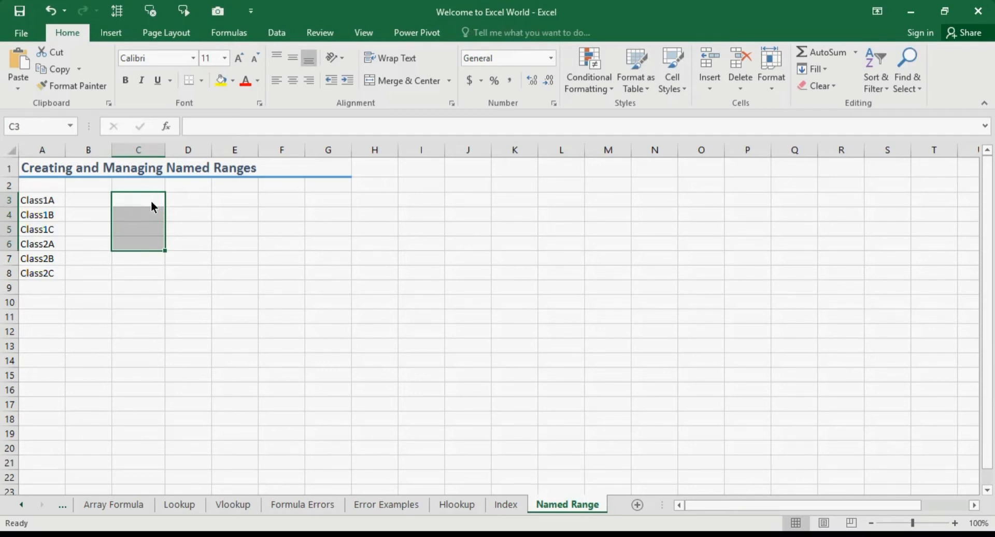
text(=)
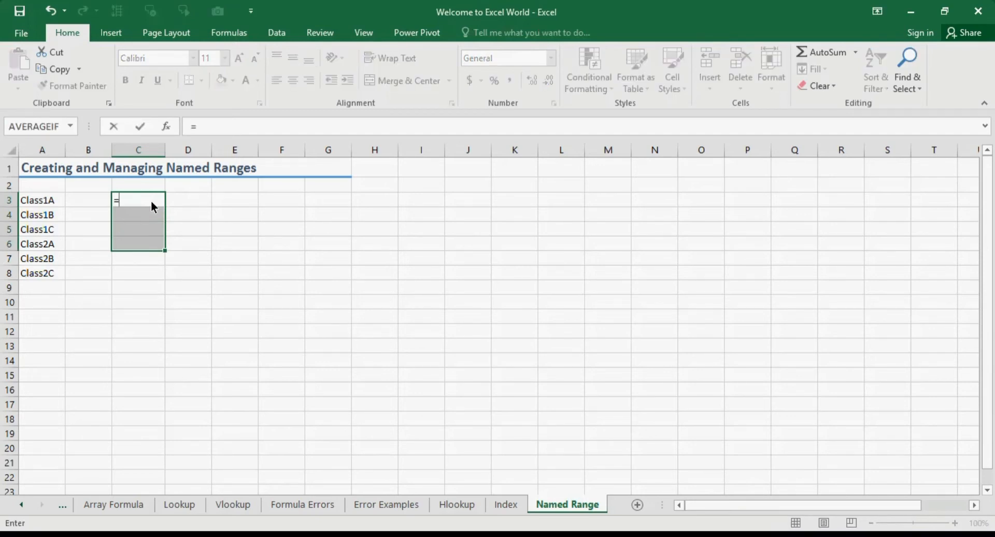
text(CLASS)
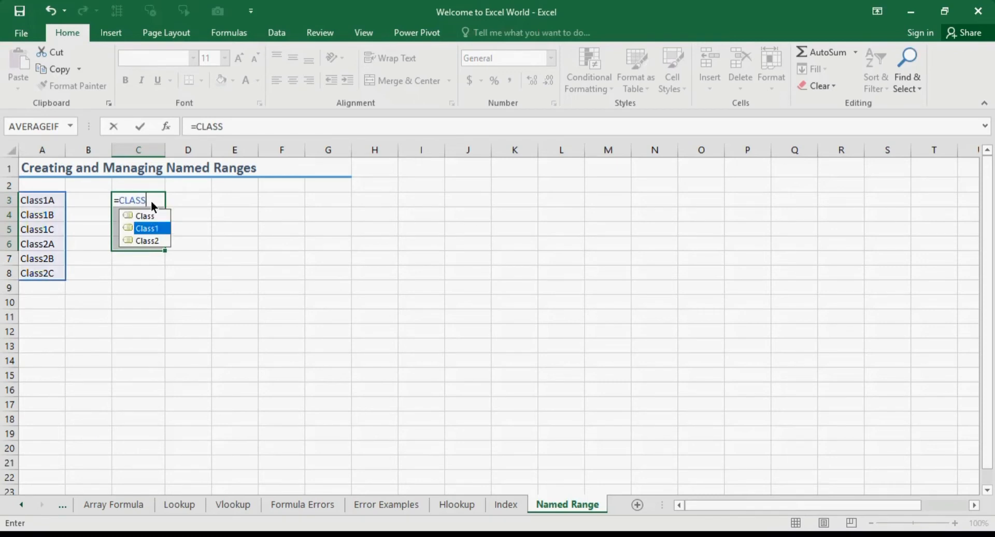
key(Tab)
key(ctrl+Return)
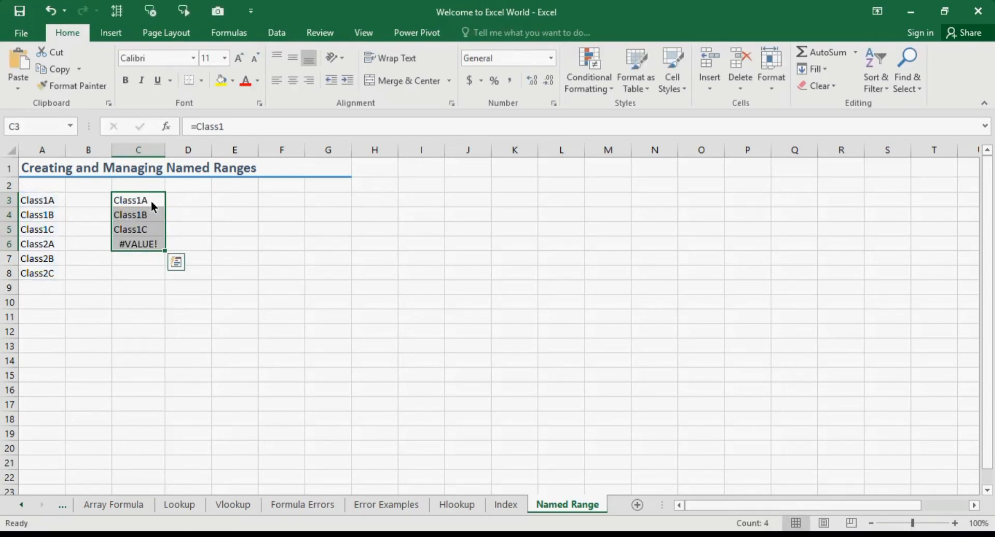
Step: Check the formula in C6, then select A3:A5 to compare it with the rows of the Class1 range
click(147, 241)
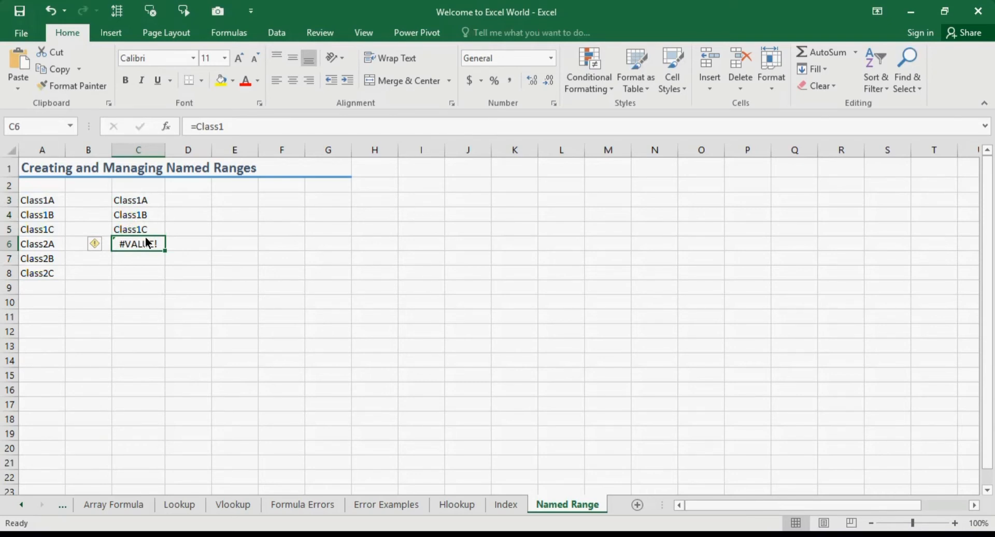
click(54, 200)
key(shift+Down)
key(shift+Down)
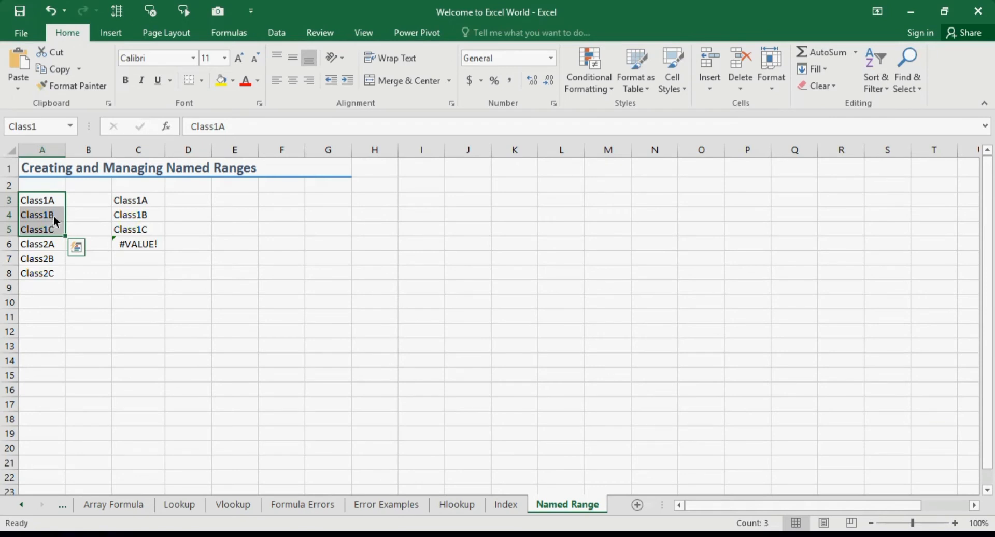
Step: Clear the =Class1 formulas from cells C3:C6
click(150, 199)
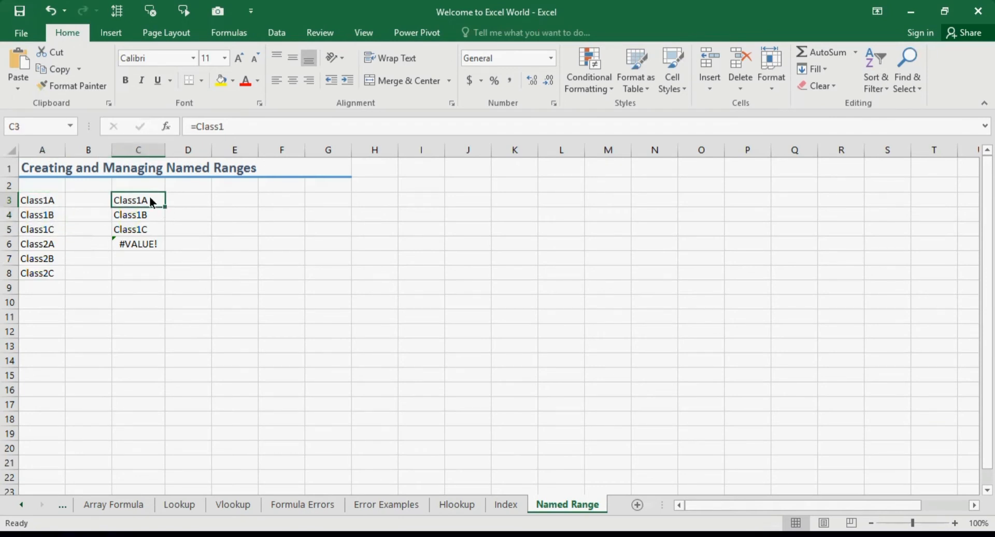
key(shift+Down)
key(shift+Down)
key(shift+Down)
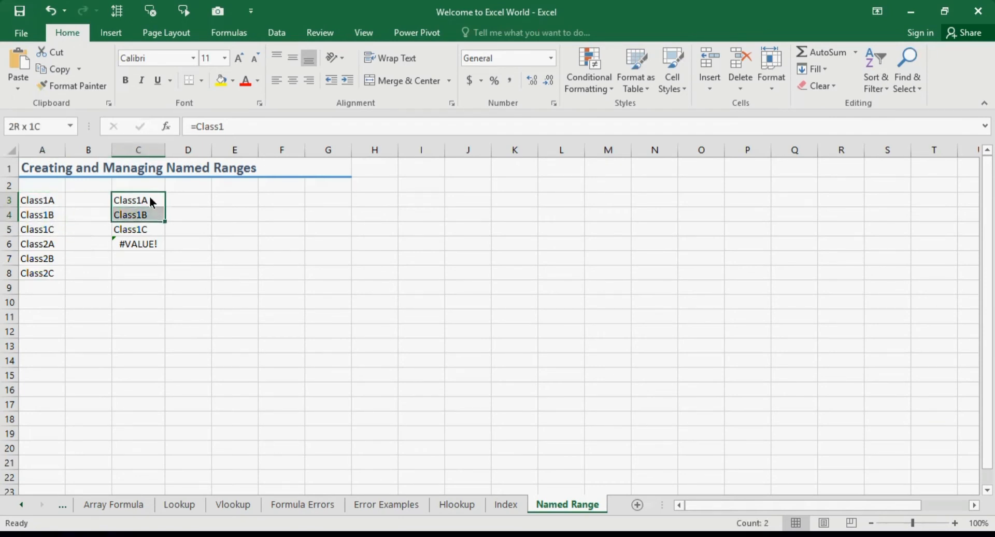
key(Delete)
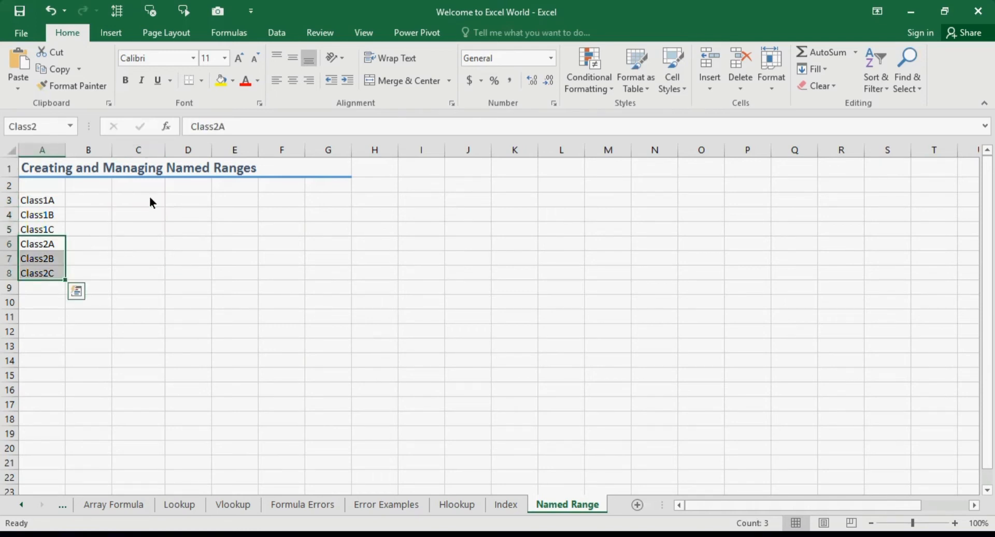
Step: Enter the formula =Class2 in all of cells C3:C5 at once
click(150, 199)
key(shift+Down)
key(shift+Down)
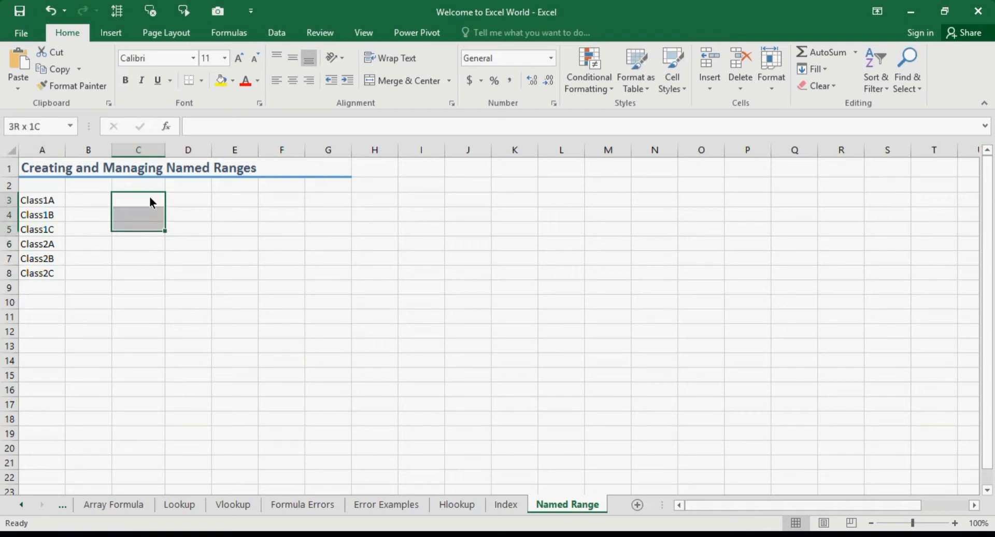
text(=CLAS)
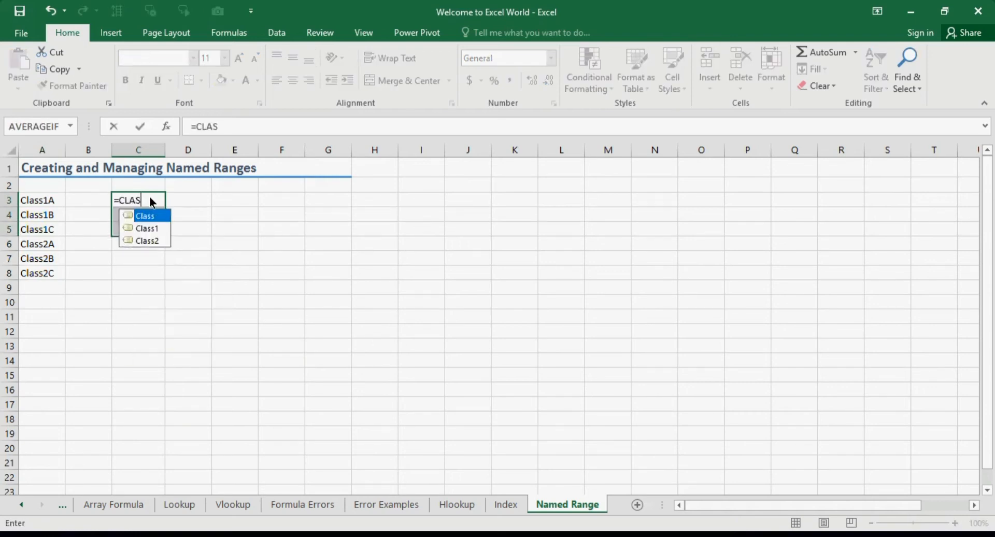
key(Down)
key(Down)
key(Tab)
key(ctrl+Return)
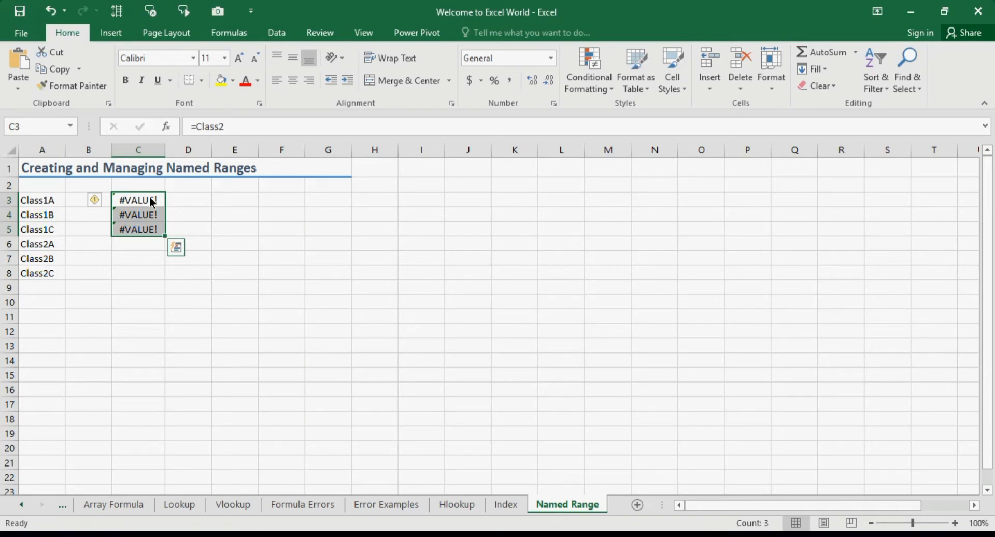
Step: Remove the =Class2 formulas from cells C3:C5
key(Down)
key(Down)
key(Down)
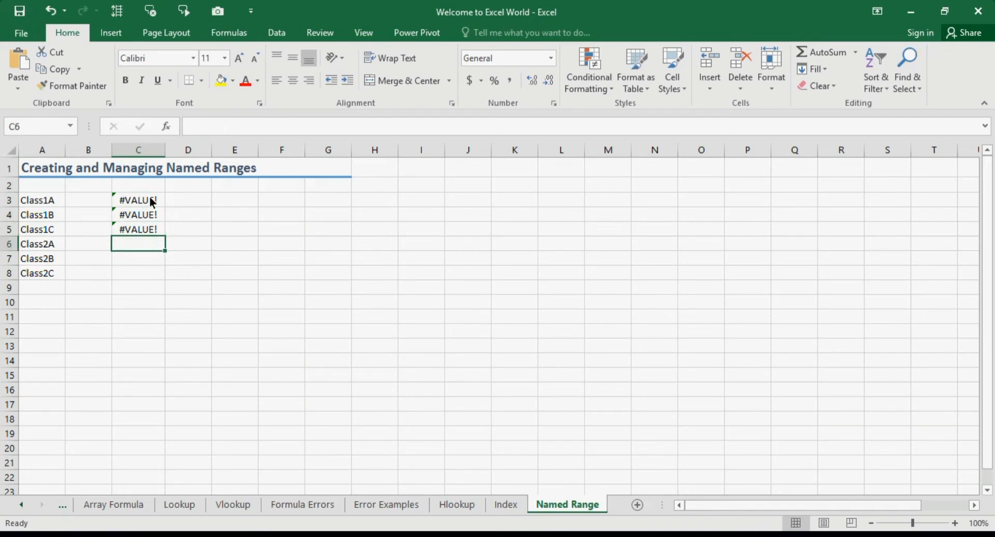
key(Up)
key(Up)
key(Up)
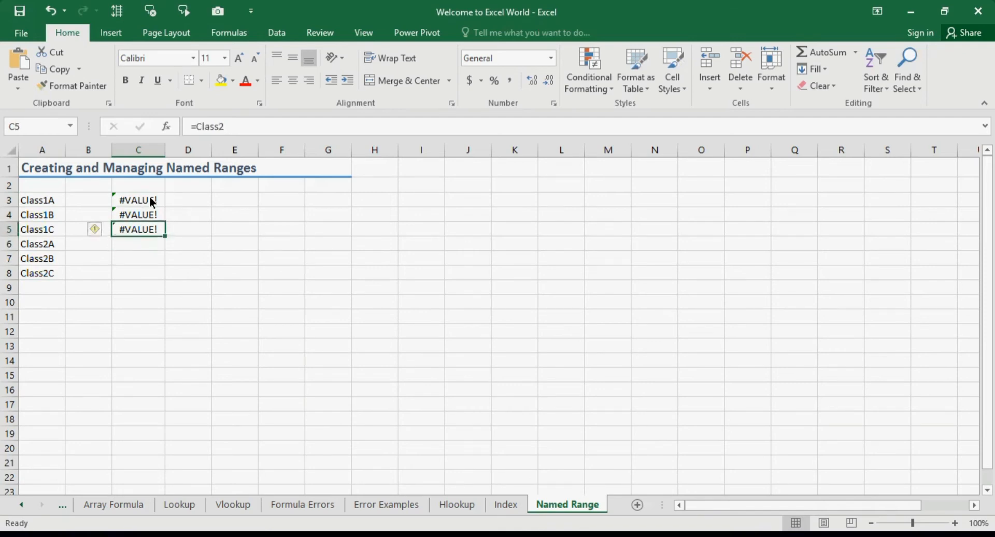
key(shift+Down)
key(ctrl+z)
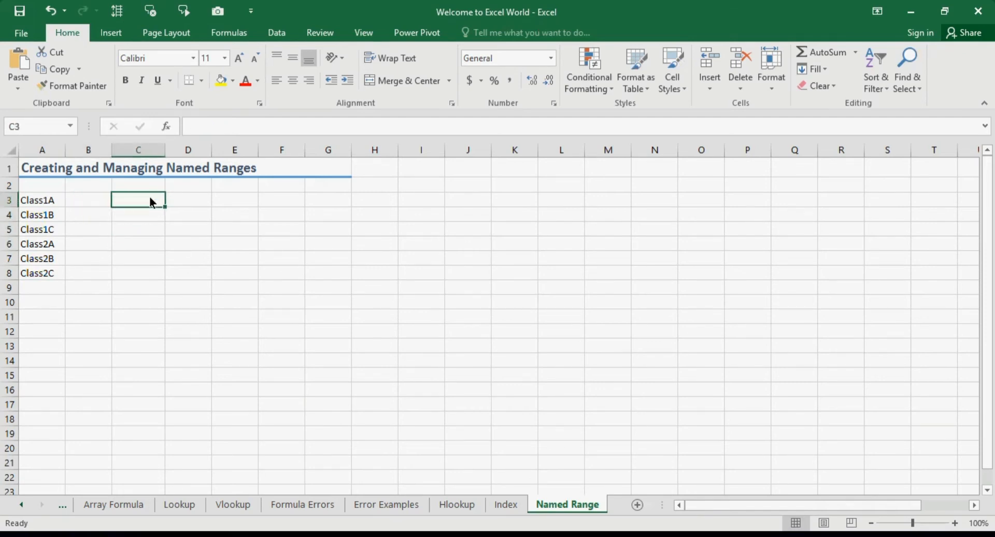
Step: Select rows 3 to 5 and then rows 6 to 8 to examine the rows covered by Class1 and Class2
key(Left)
key(Left)
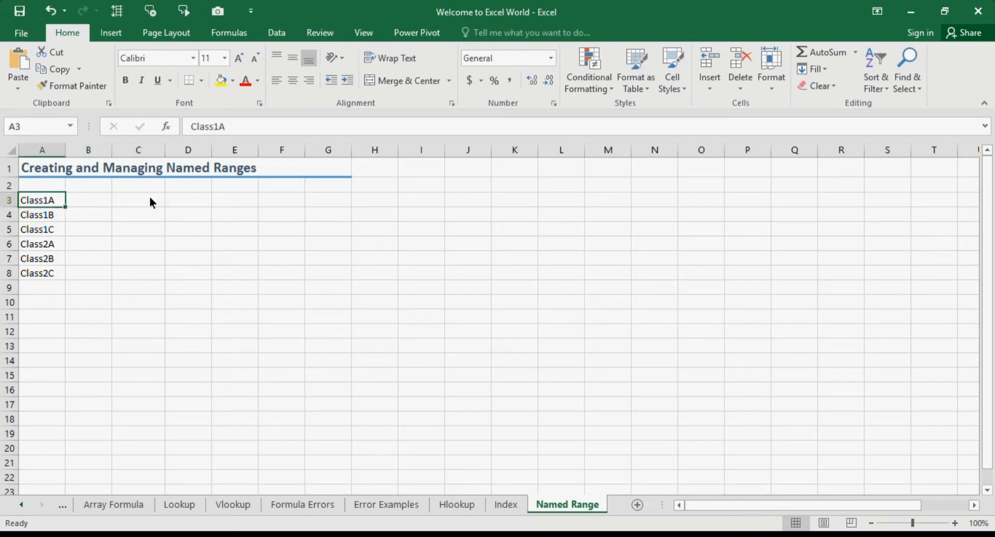
drag(9, 202, 10, 229)
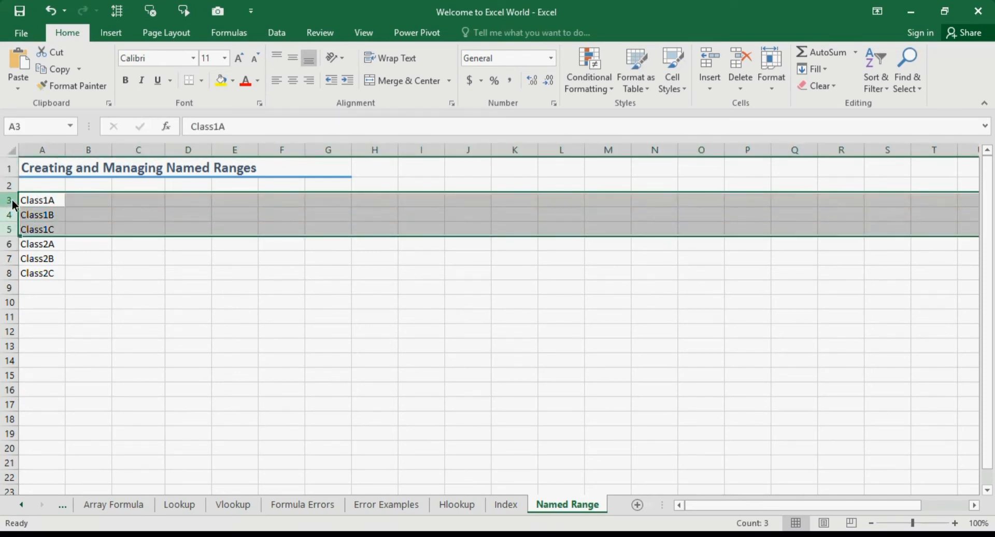
click(53, 248)
click(14, 248)
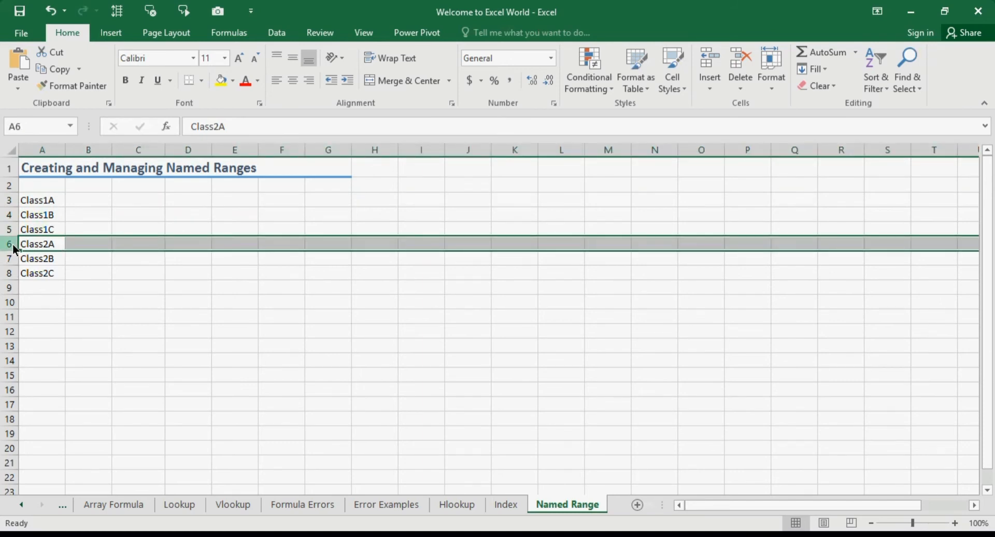
key(shift+Down)
key(shift+Down)
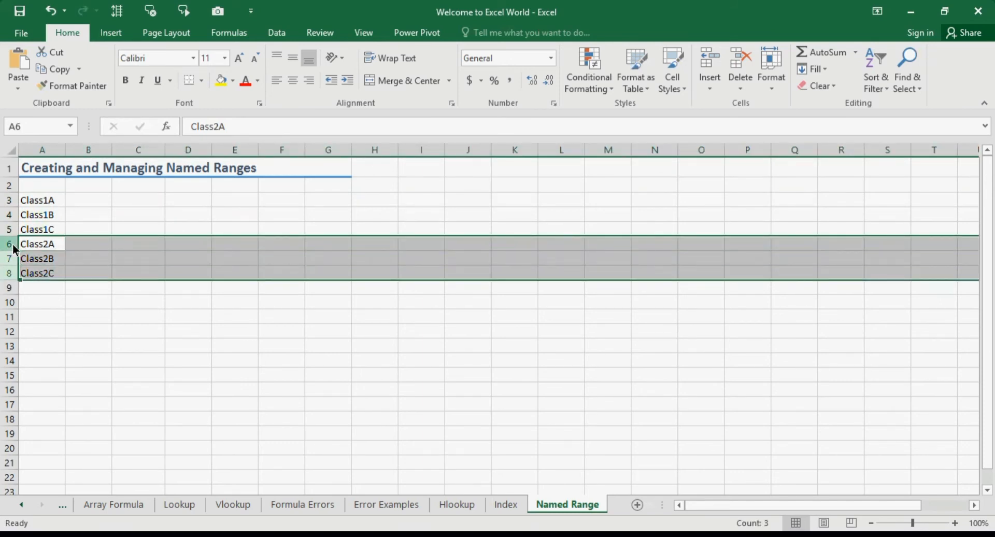
Step: Enter the formula =Class2 in cell T6
click(940, 246)
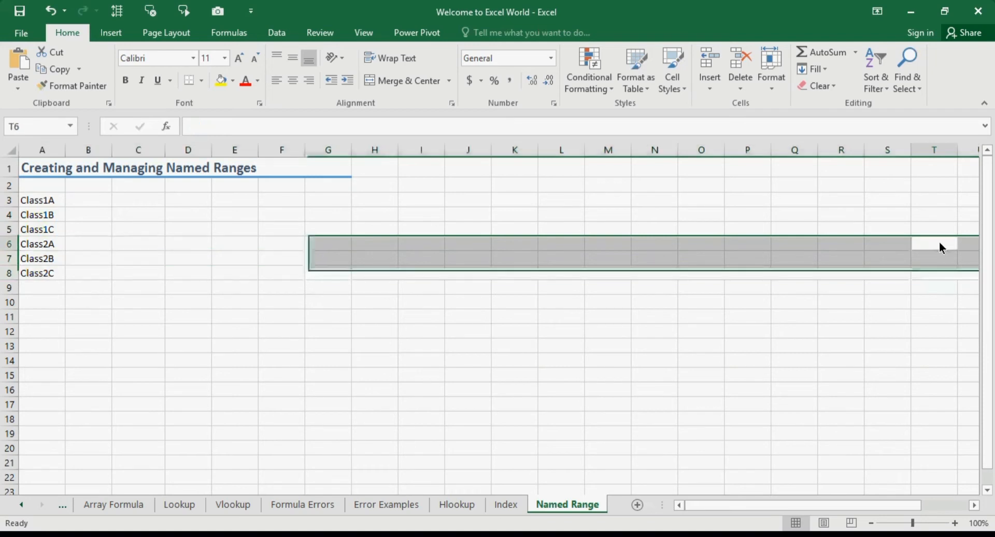
text(=CLASS)
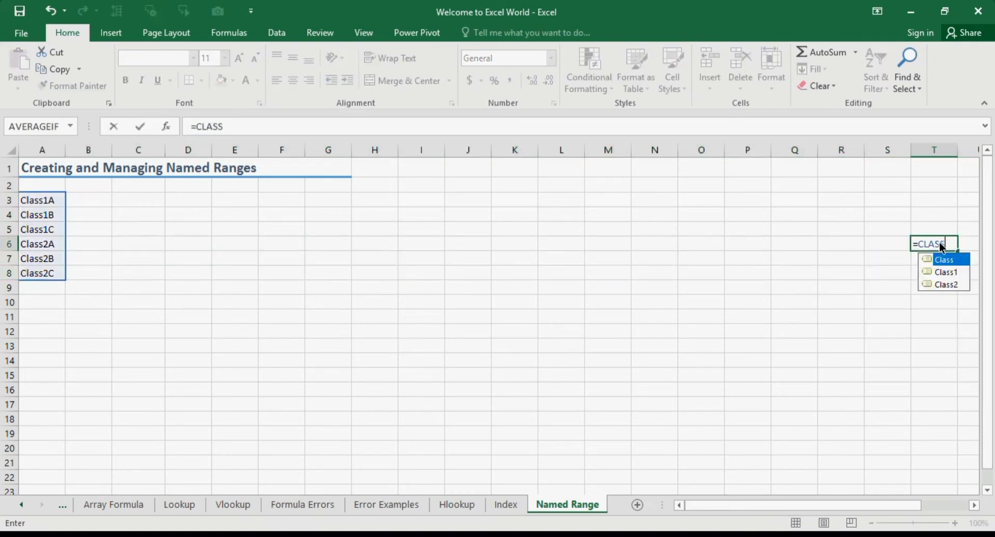
key(Down)
key(Down)
key(Tab)
key(Return)
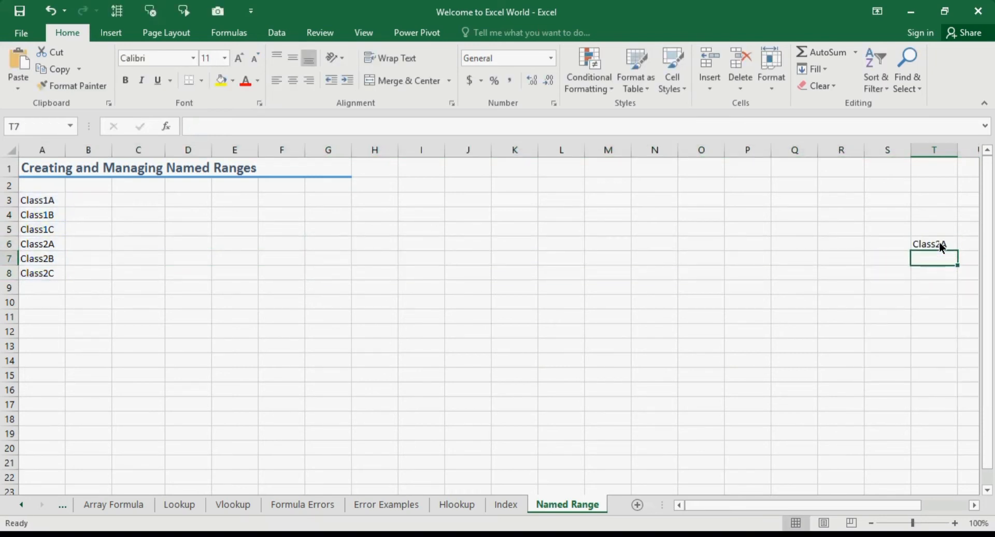
Step: Fill the =Class2 formula from T6 down to T8
click(940, 243)
key(shift+Down)
key(shift+Down)
key(ctrl+d)
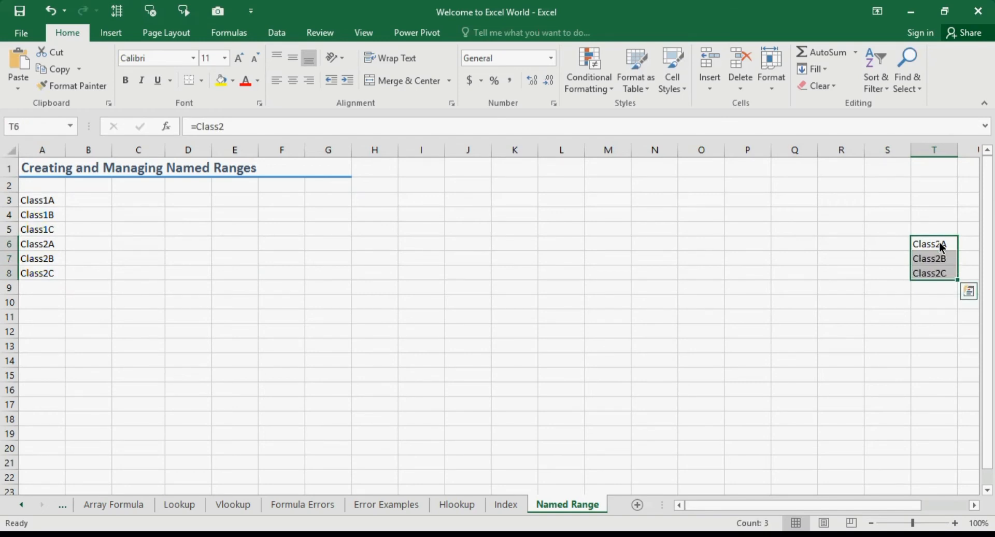
Step: Enter the formula =Class2 in cell T11, outside the rows of the named range
key(Down)
key(Down)
key(Down)
key(Down)
key(Down)
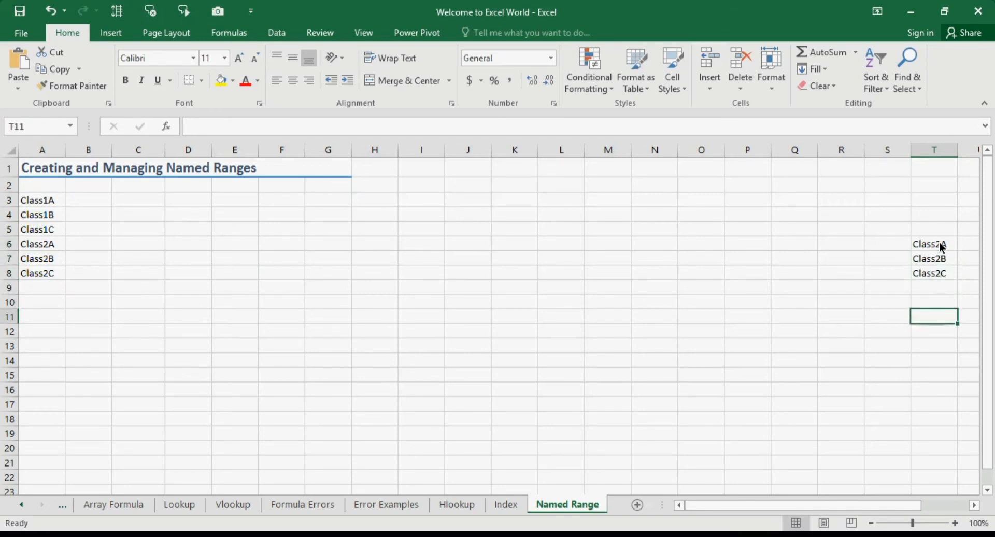
text(=CL)
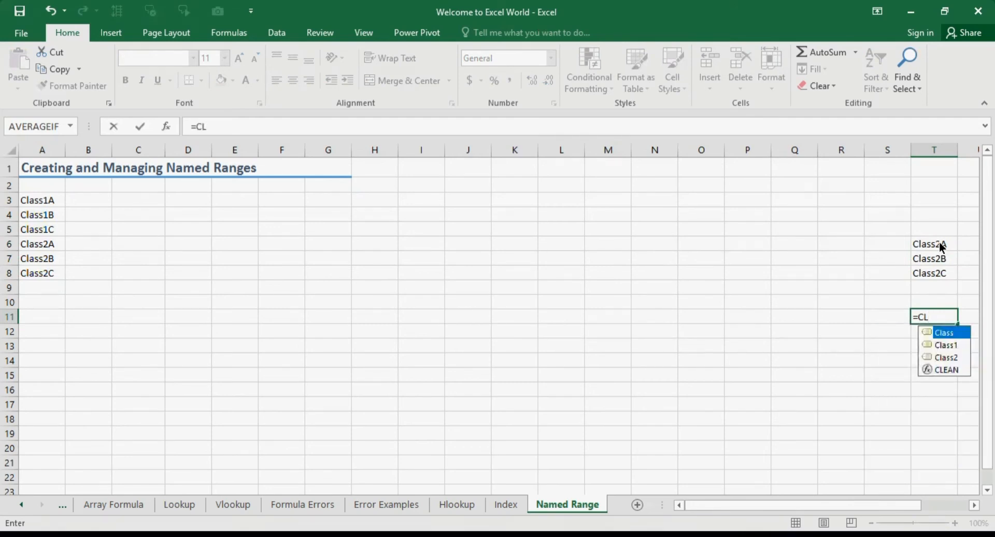
key(Down)
key(Down)
key(Tab)
key(Return)
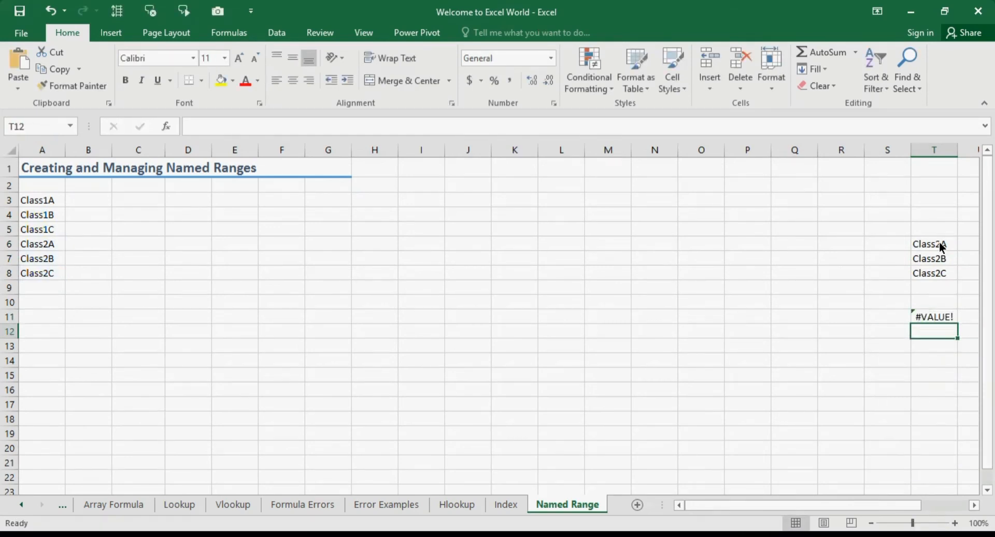
Step: Clear the contents of cells T6 to T12 and return to cell A6 in the class list
key(Up)
key(Up)
key(Up)
key(Up)
key(Up)
key(Up)
key(Up)
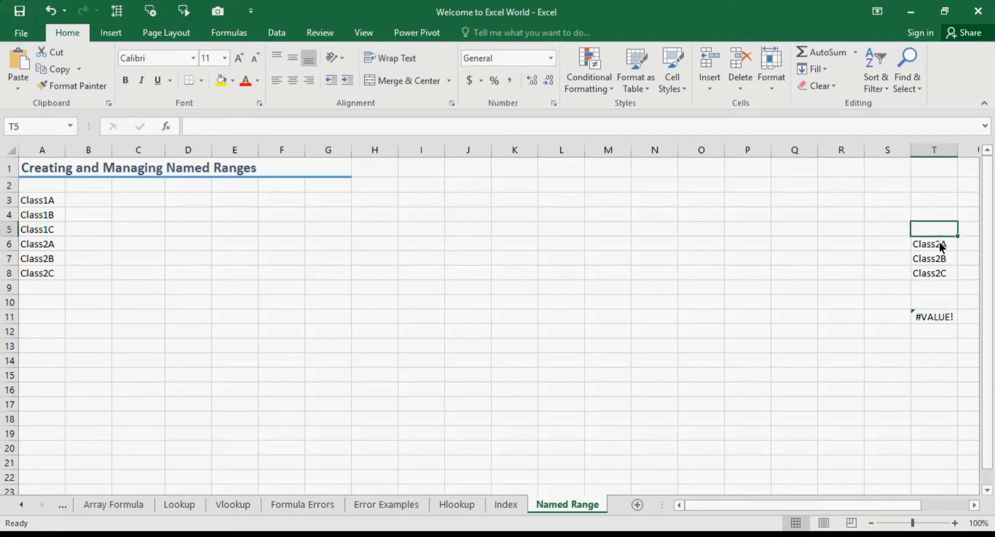
key(Down)
key(shift+Down)
key(shift+Down)
key(shift+Down)
key(shift+Down)
key(shift+Down)
key(shift+Down)
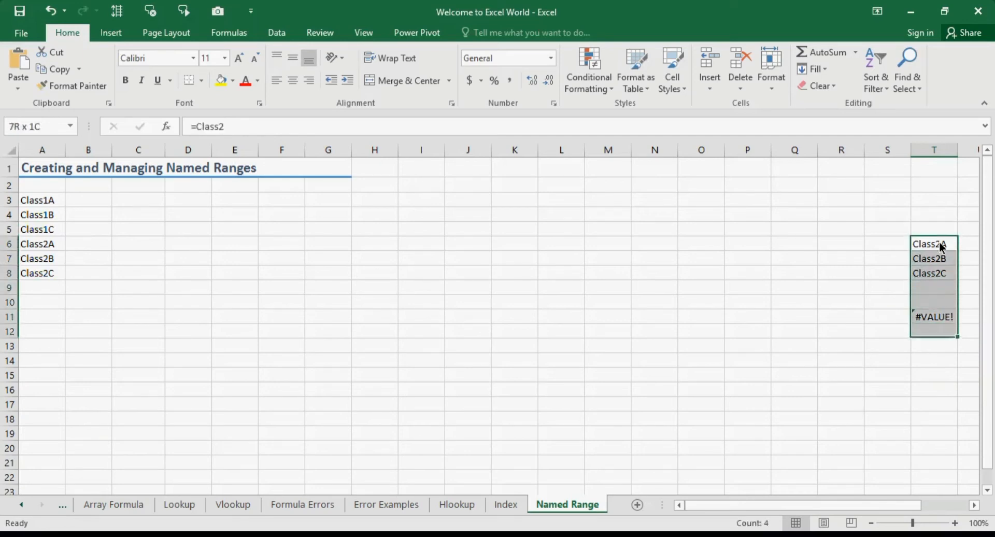
key(Delete)
key(Left)
key(Left)
key(Left)
key(Left)
key(Left)
key(Left)
key(Left)
key(Left)
key(Left)
key(Left)
key(Left)
key(Left)
key(Left)
key(Left)
key(Left)
key(Left)
key(Left)
key(Left)
key(Left)
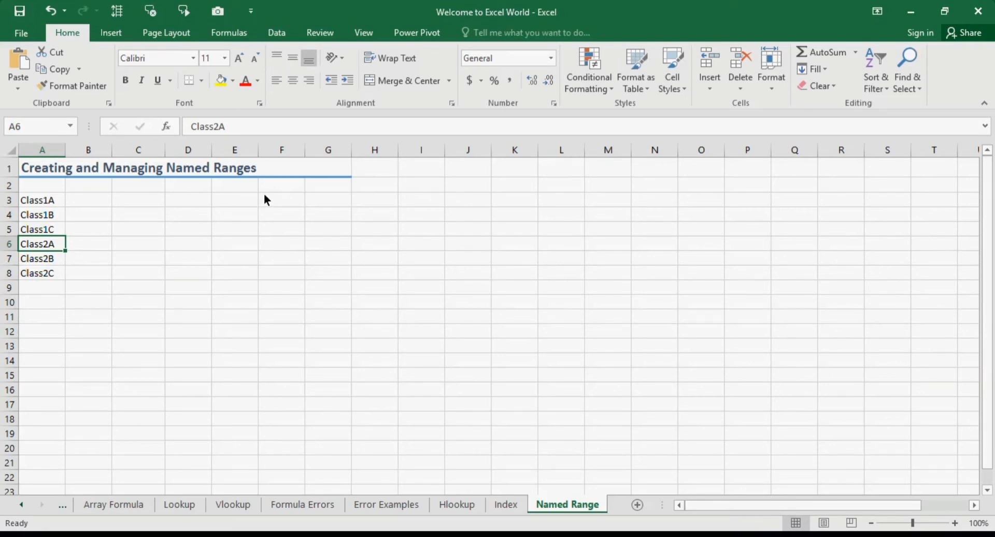
Step: Enter the formula =Class into all cells of C3:C8 at once
drag(120, 201, 121, 273)
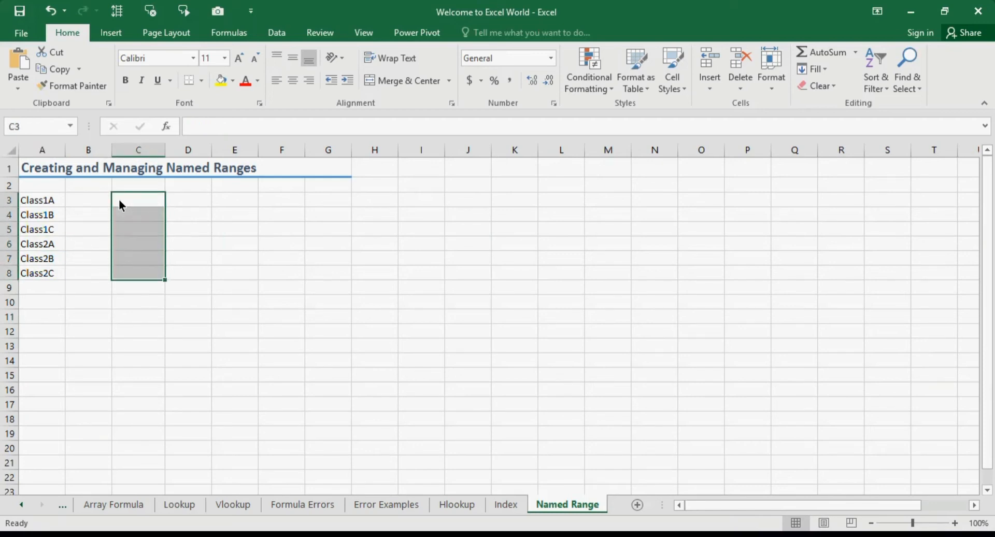
text(=CLASS)
key(Tab)
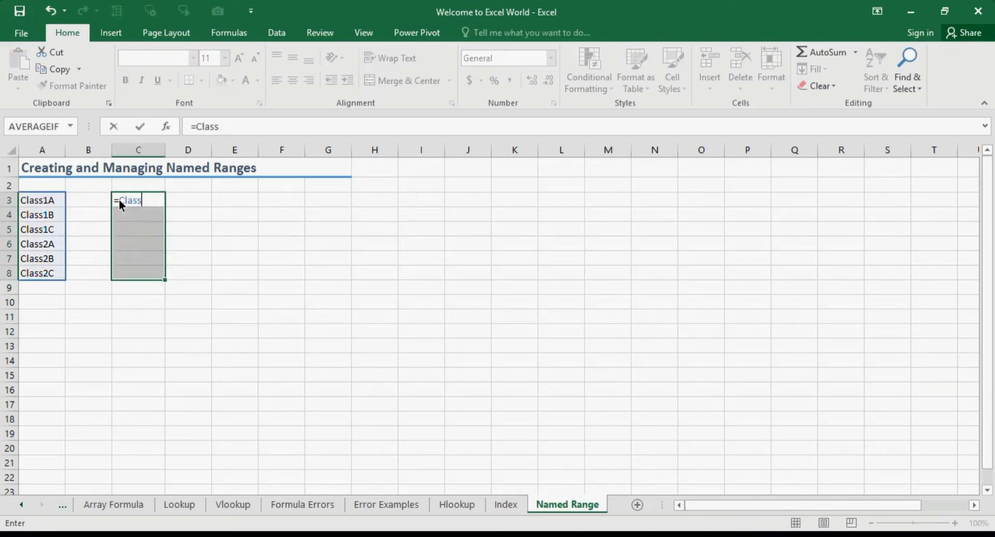
key(ctrl+Return)
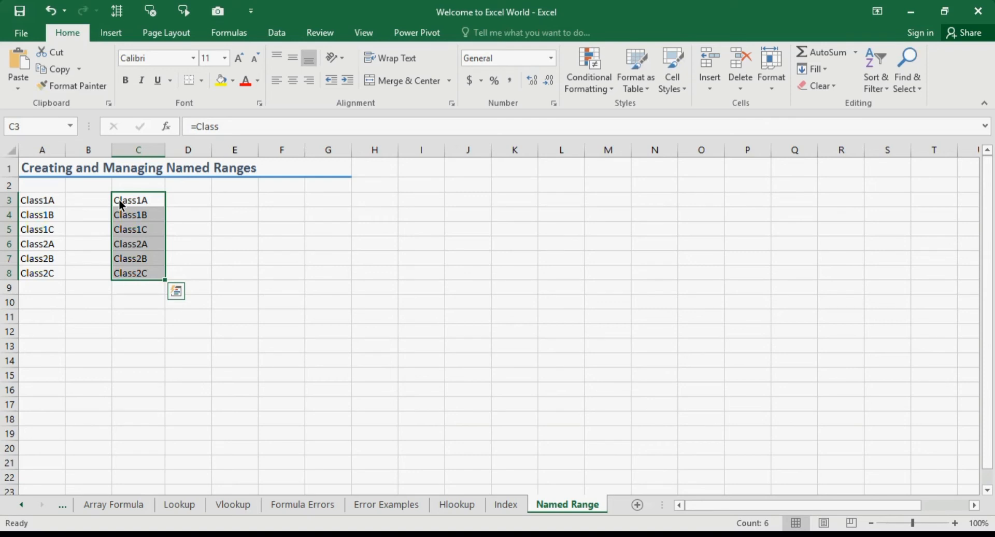
Step: Try the formula =Class in cell C9, just below the rows of the named range, and clear it again
drag(183, 279, 156, 284)
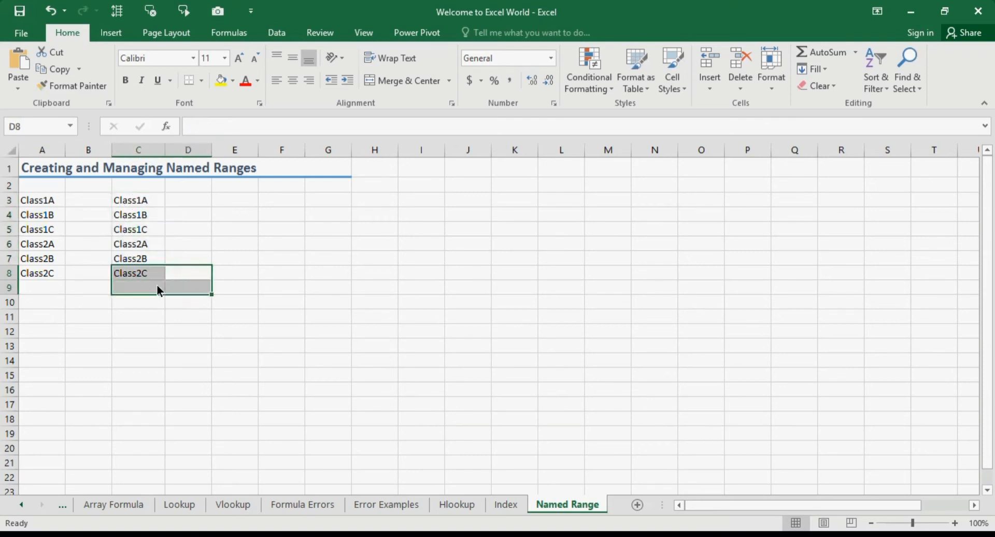
click(157, 286)
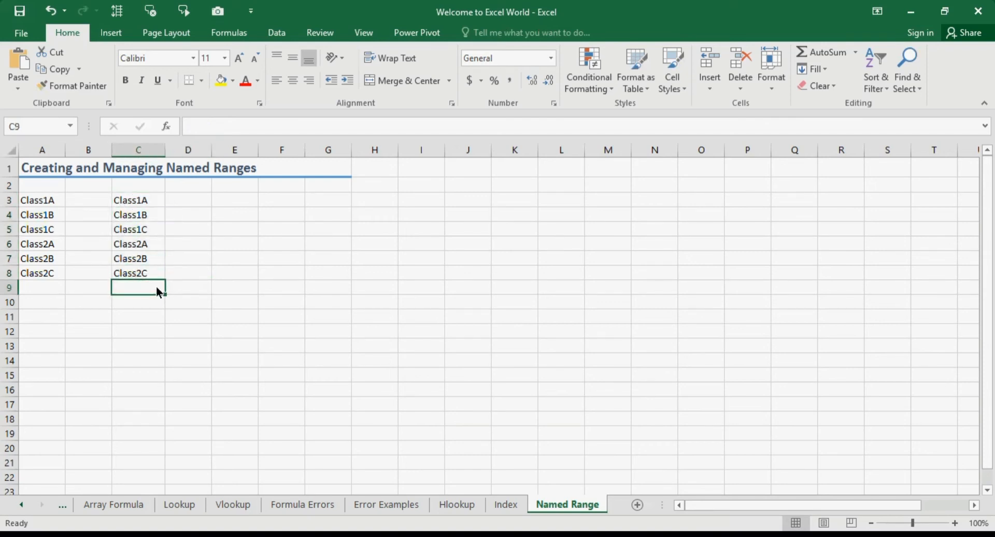
text(=CLAS)
key(Tab)
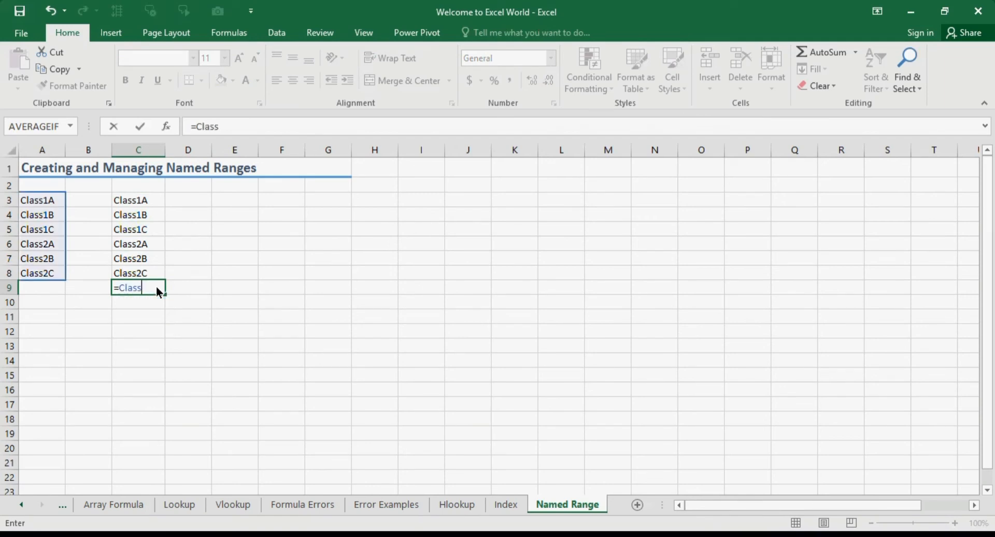
key(ctrl+Return)
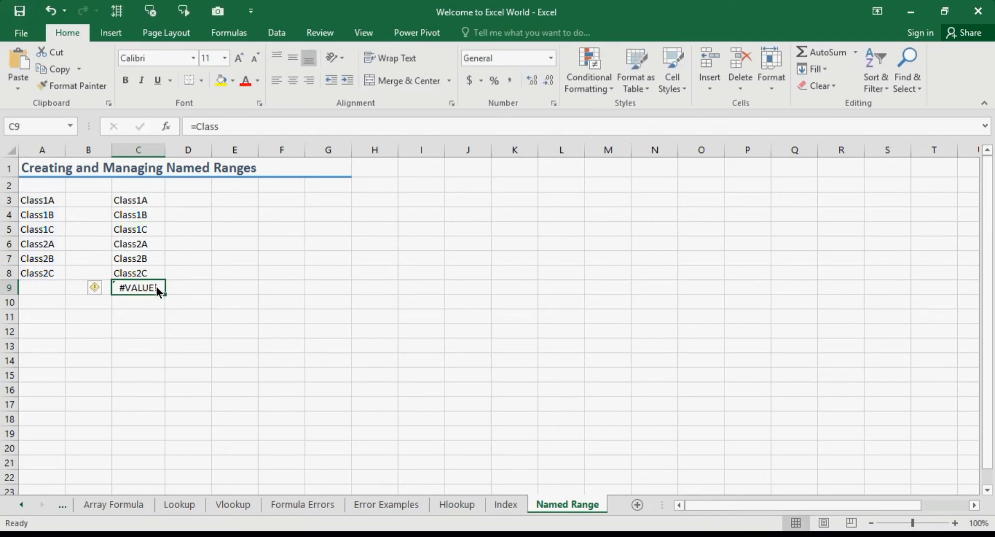
key(Delete)
Step: Select cell E3 and examine the defined names offered for a formula and for pasting, without inserting any
click(241, 206)
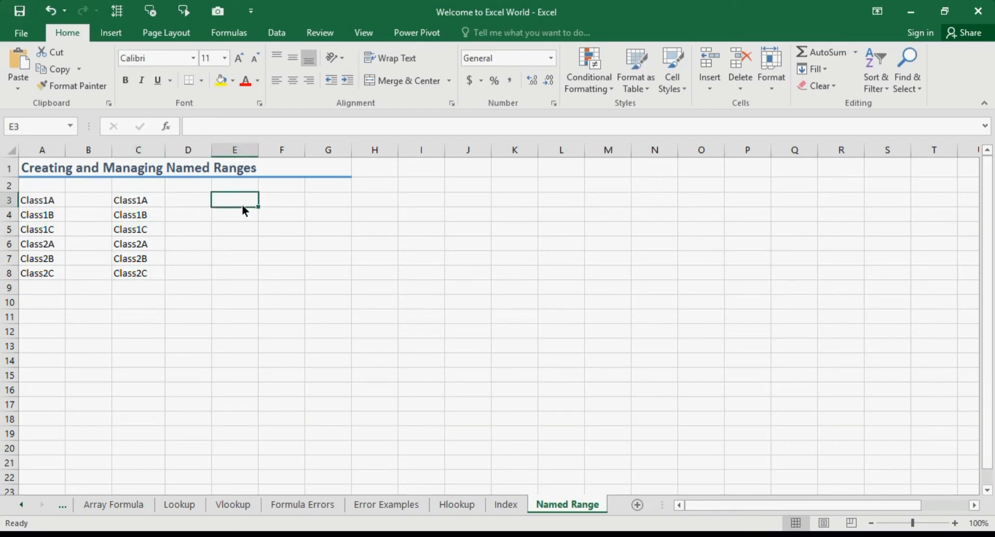
text(=CL)
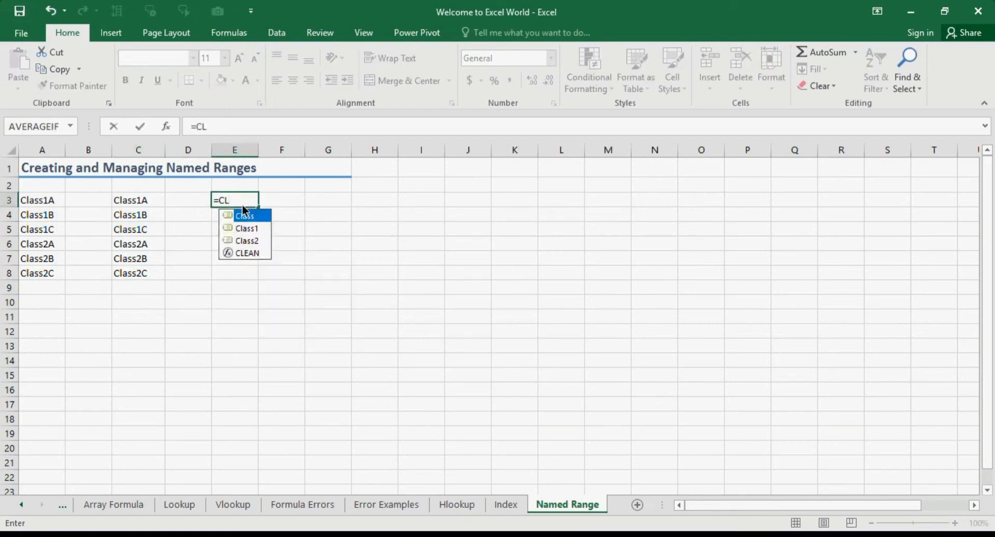
key(Escape)
key(Escape)
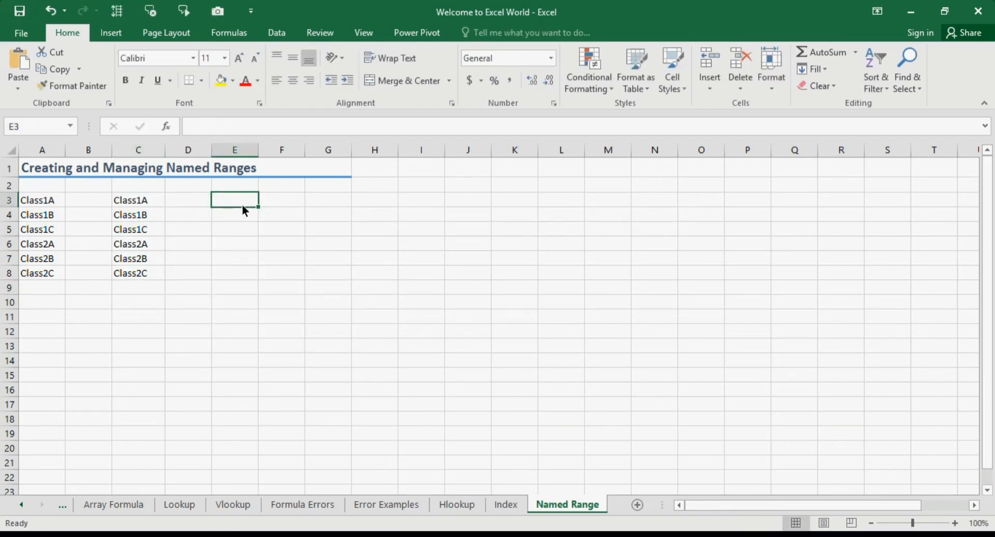
key(F3)
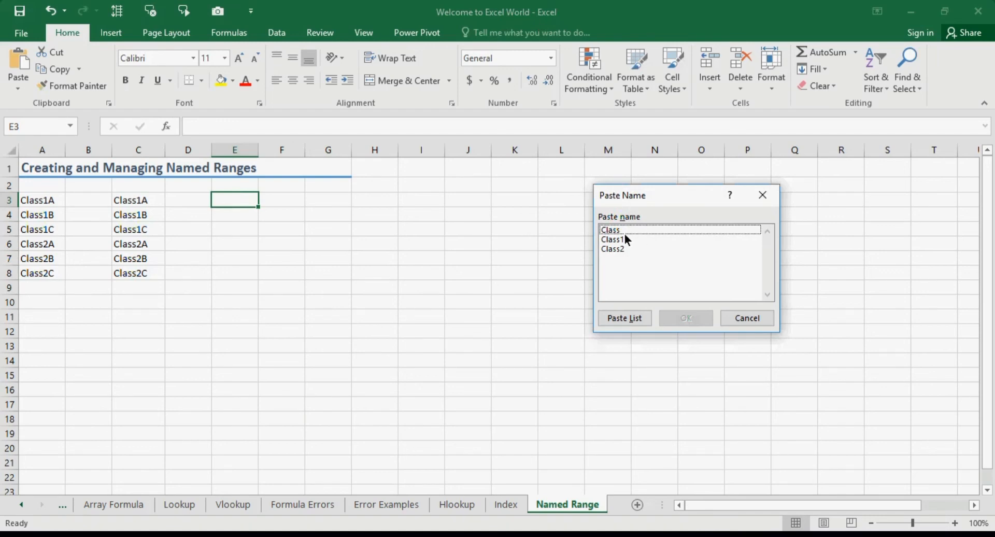
click(753, 318)
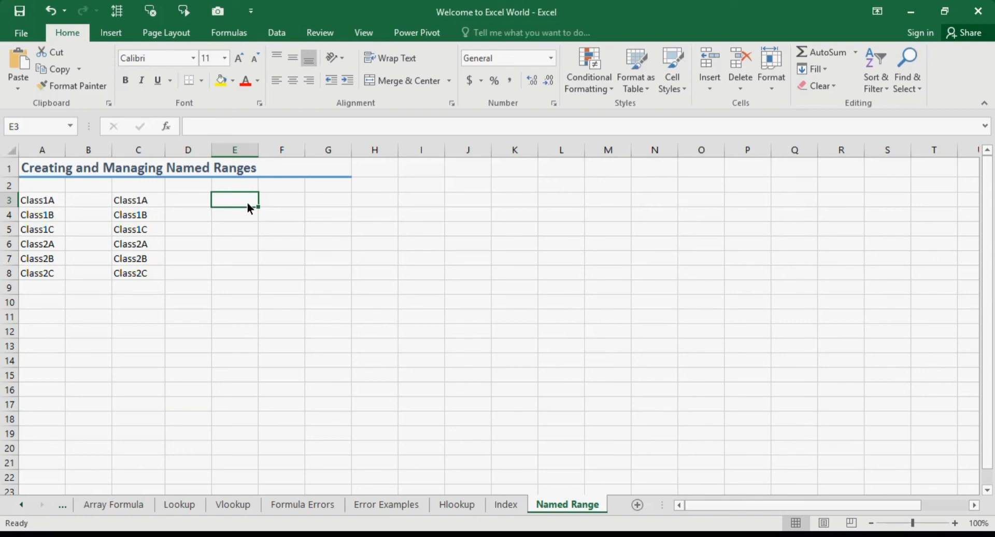
Step: Paste the name Class1 as a formula into all cells of E3:E5 at once
key(shift+Down)
key(shift+Down)
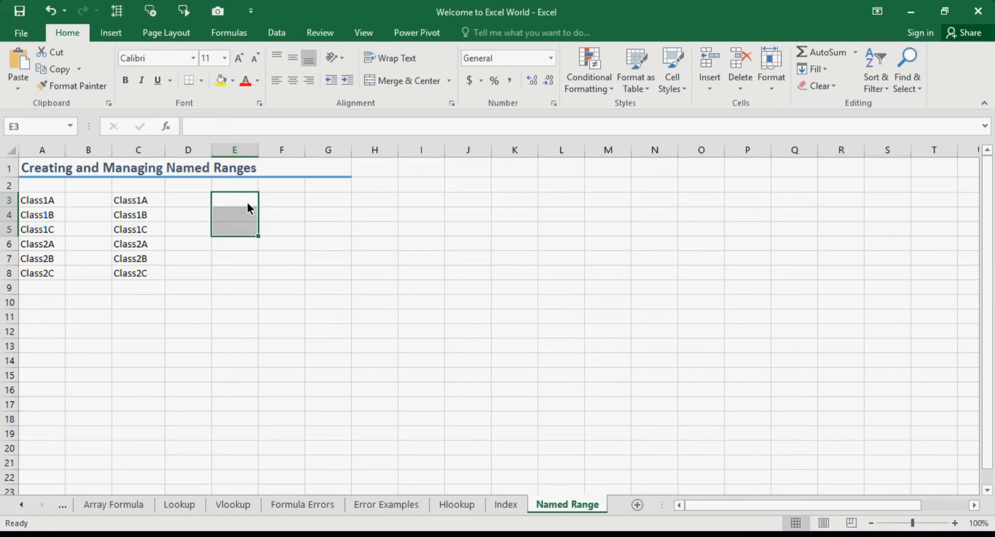
key(F3)
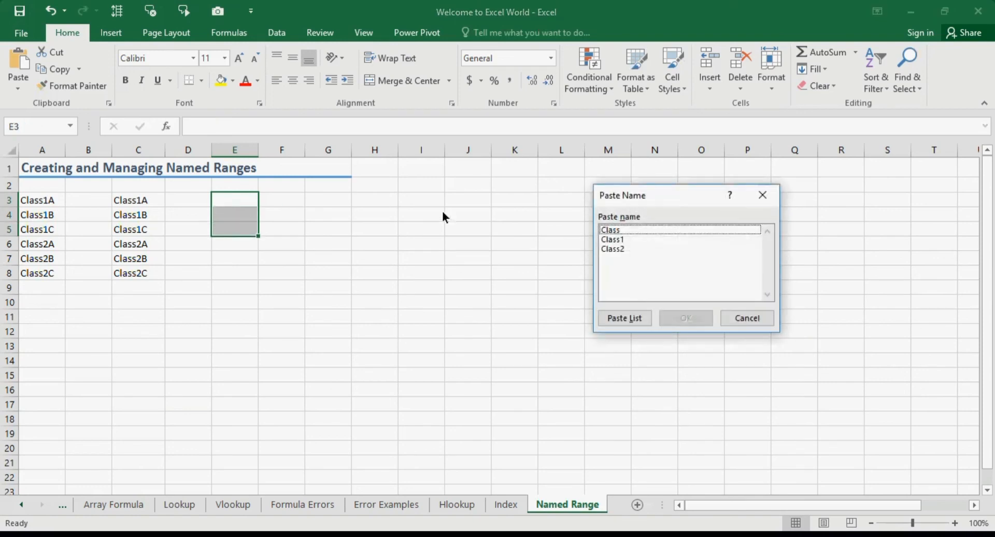
click(624, 239)
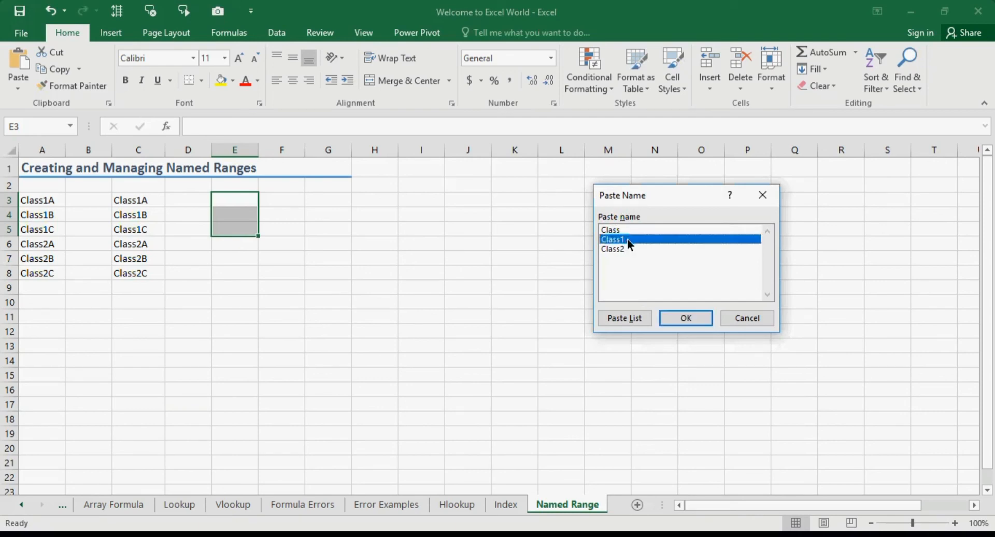
click(701, 321)
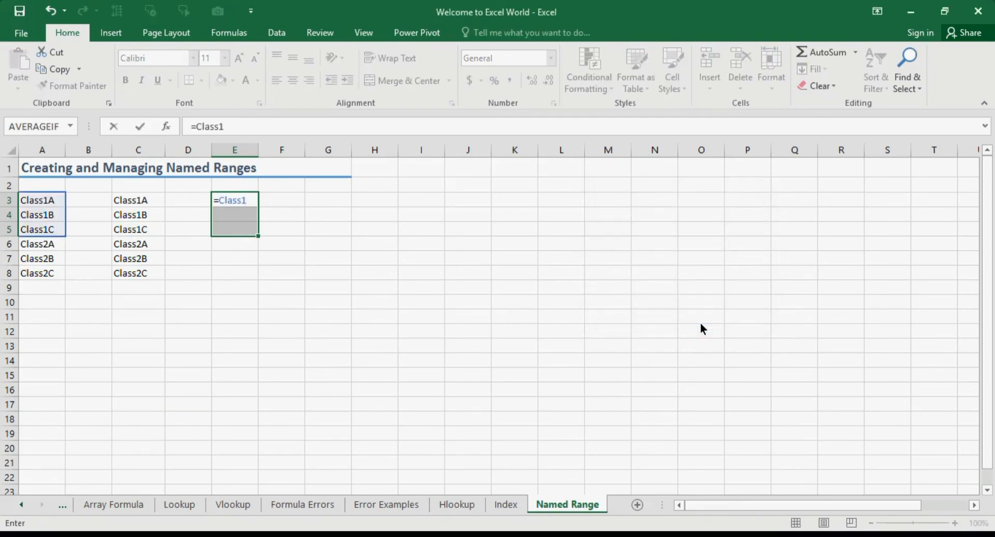
key(ctrl+Return)
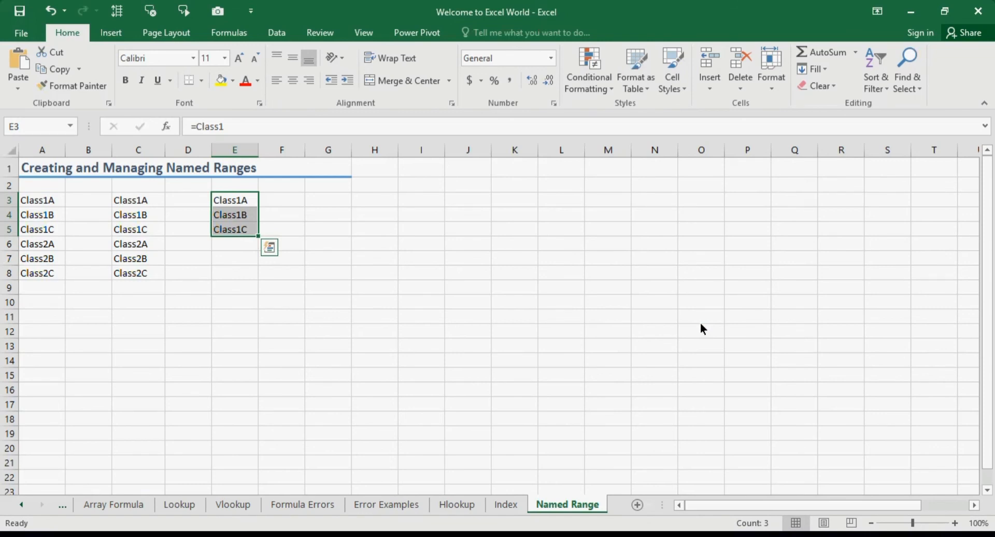
click(700, 323)
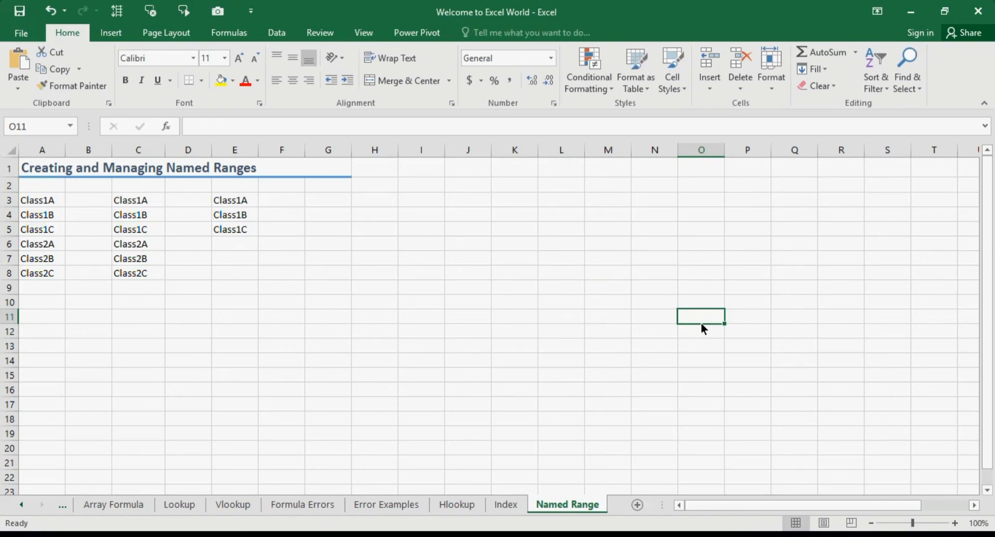
key(F3)
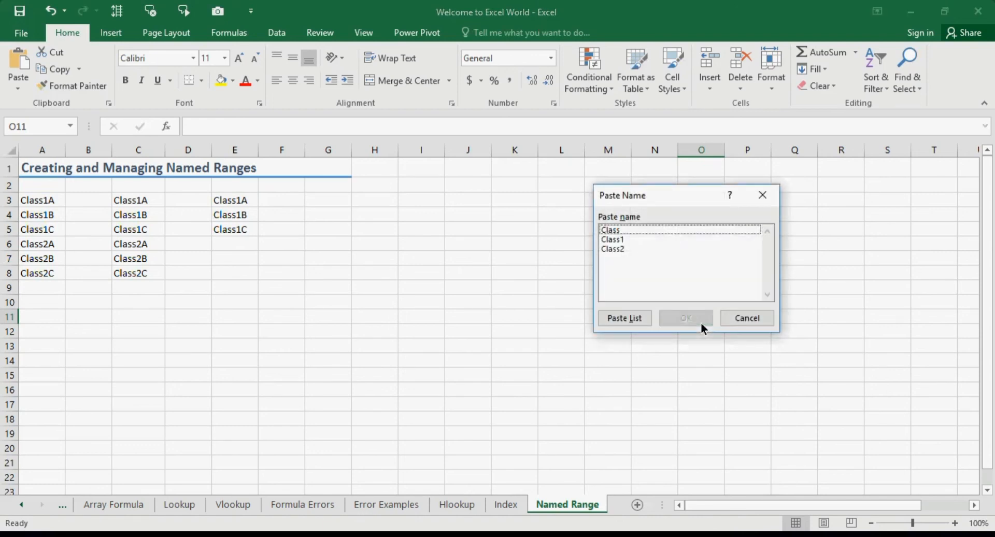
click(640, 231)
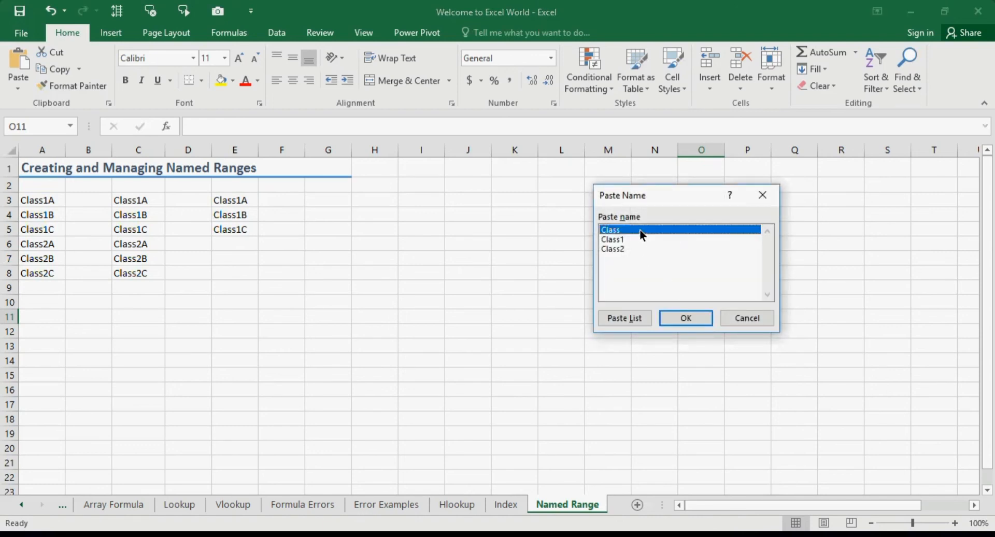
key(Escape)
Step: Paste the list of all defined names with their cell references, starting at cell G7
click(339, 264)
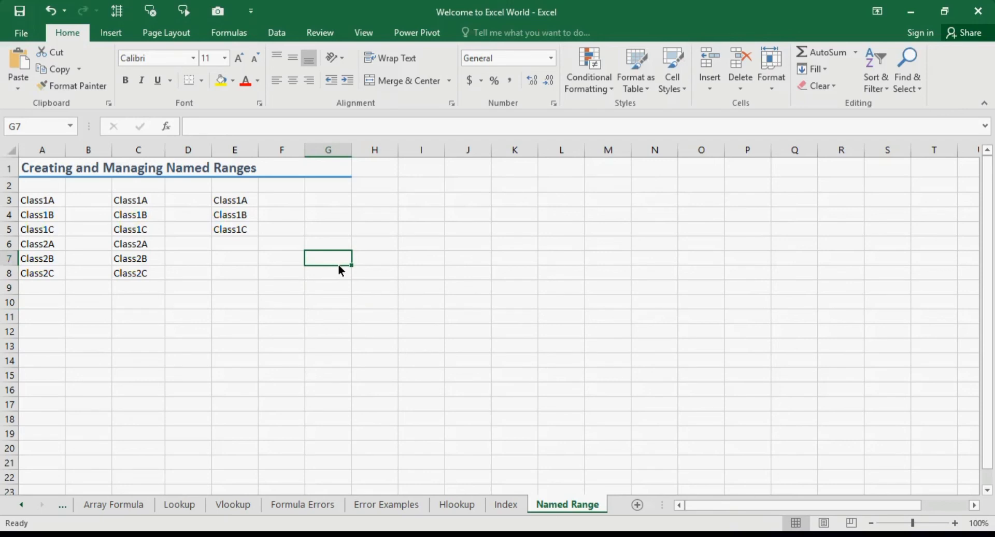
key(F3)
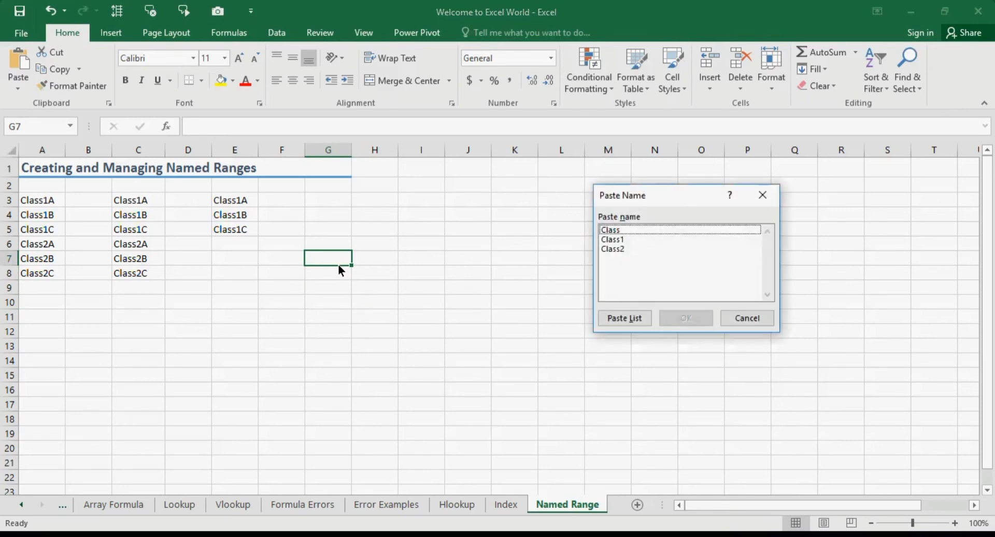
click(642, 318)
click(580, 315)
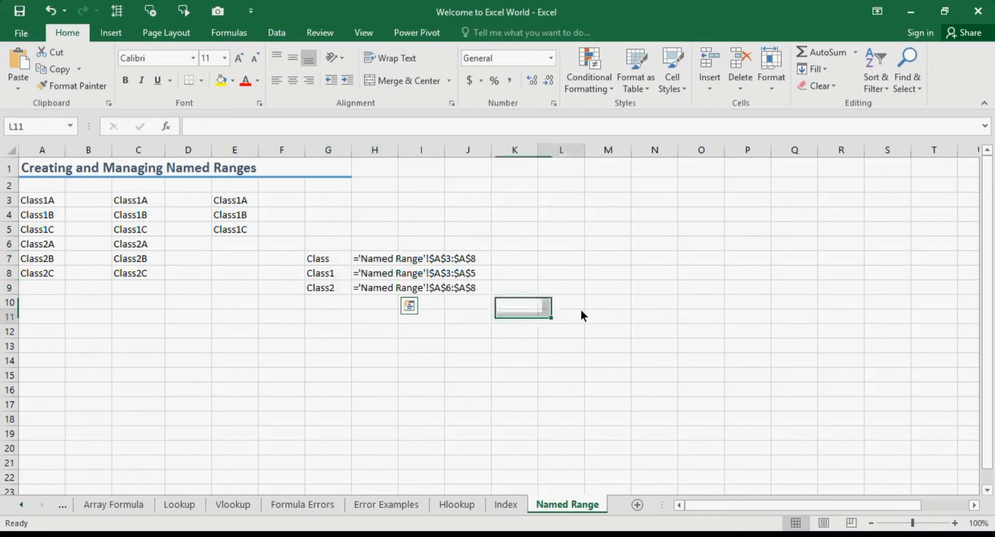
Step: Examine the pasted names Class, Class1 and Class2 and the cell references listed beside them
click(384, 262)
click(336, 263)
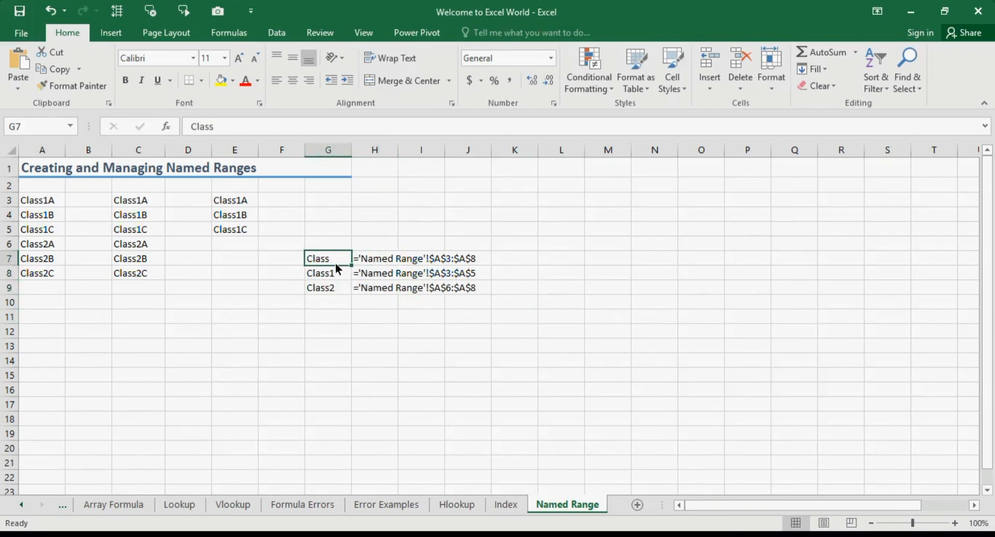
click(383, 264)
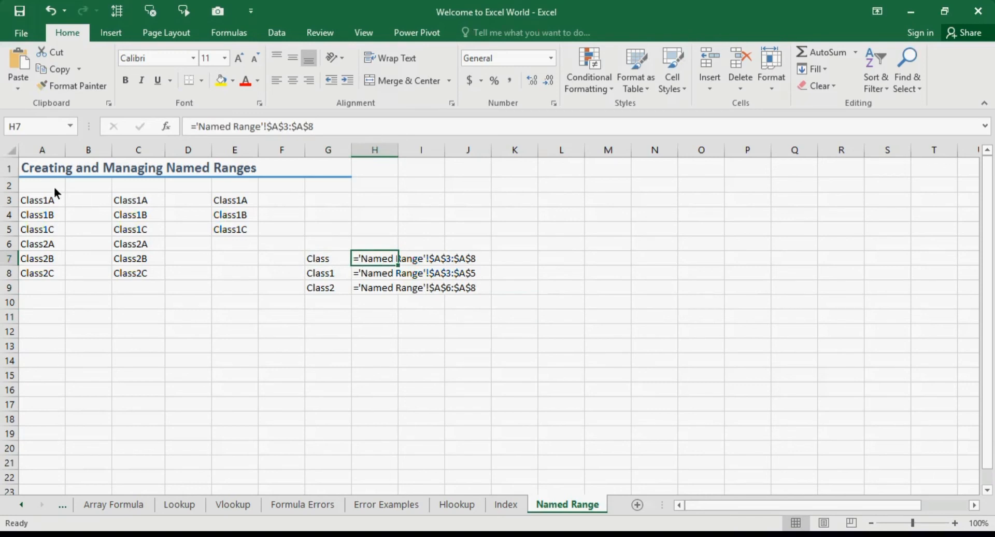
click(369, 278)
click(334, 272)
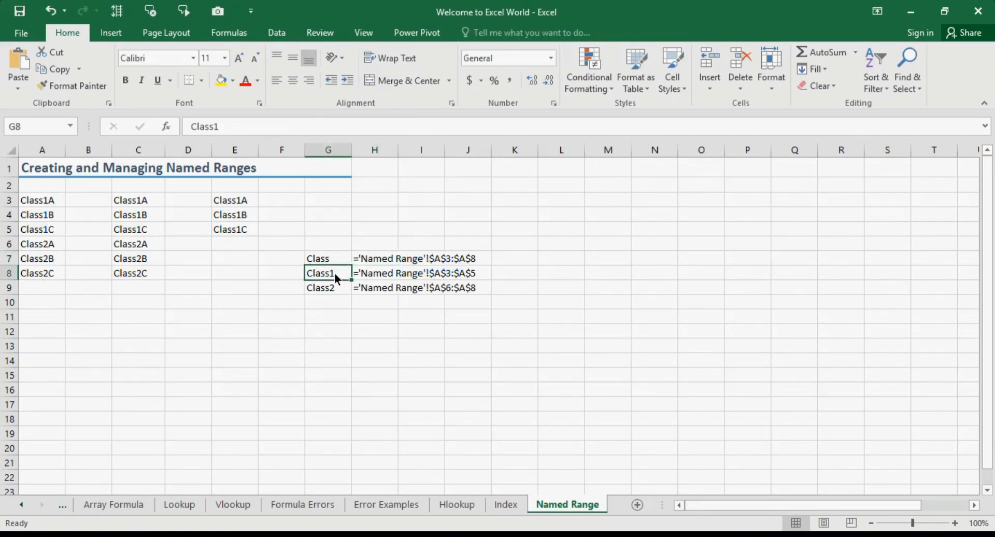
click(378, 291)
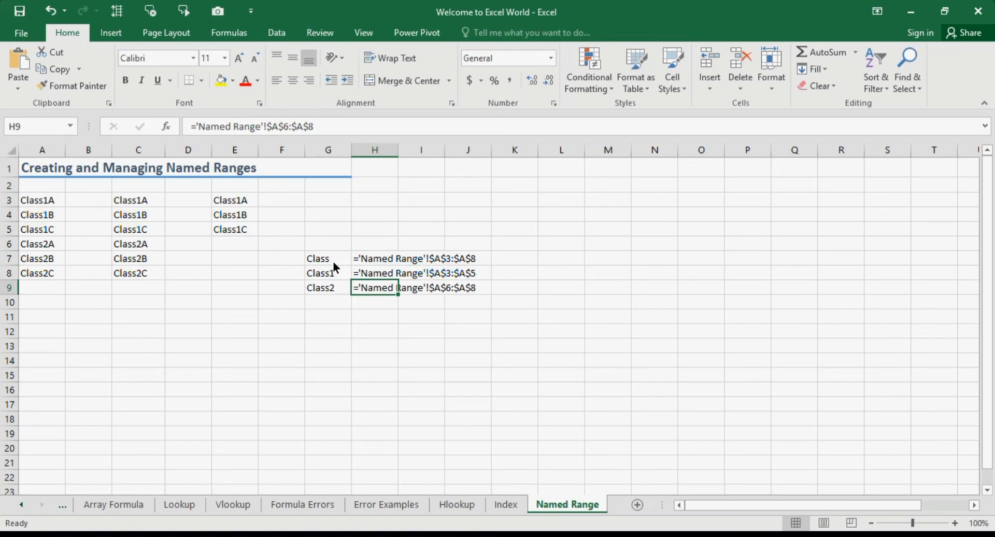
Step: Clear the pasted list of names and references from G7:H9
key(Left)
key(Up)
key(Up)
key(shift+Right)
key(shift+Down)
key(shift+Down)
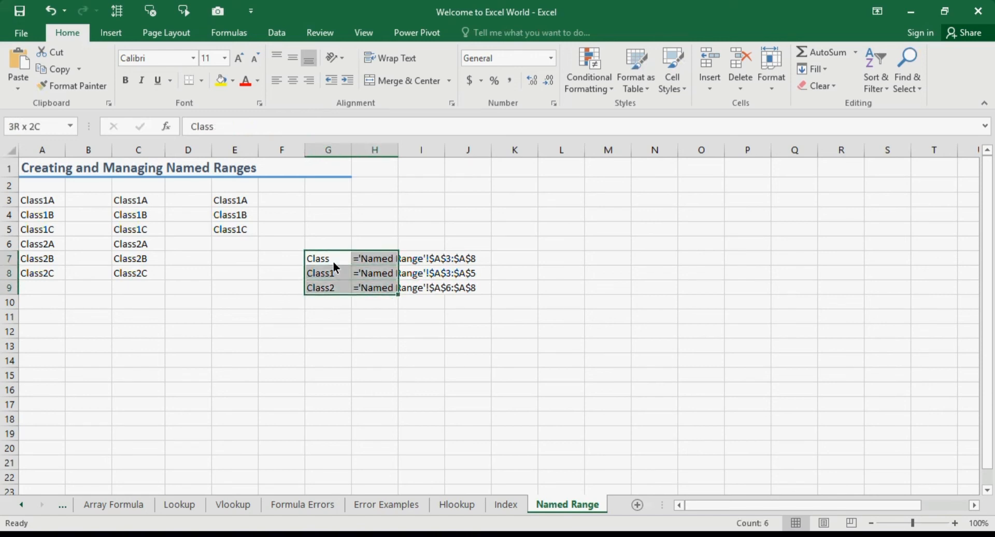
key(Delete)
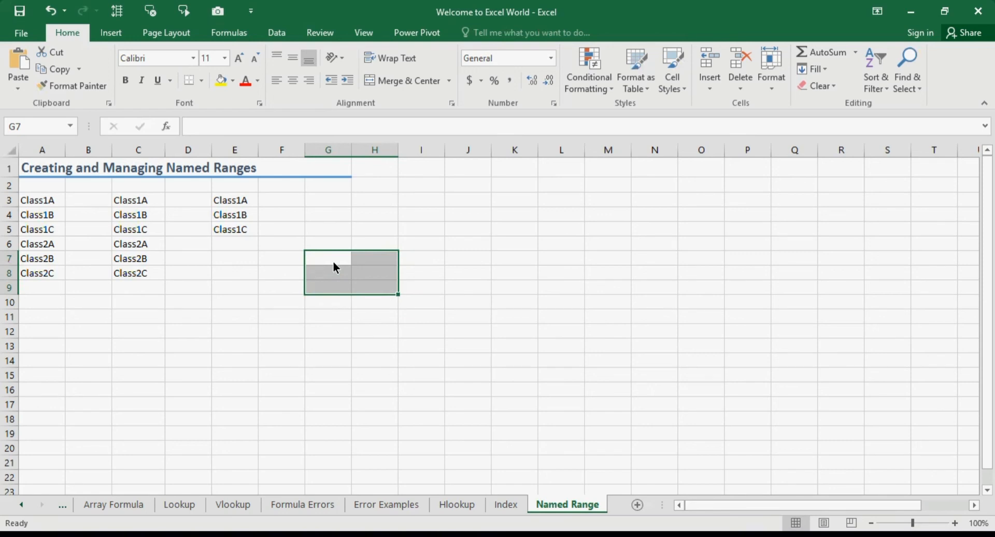
click(333, 262)
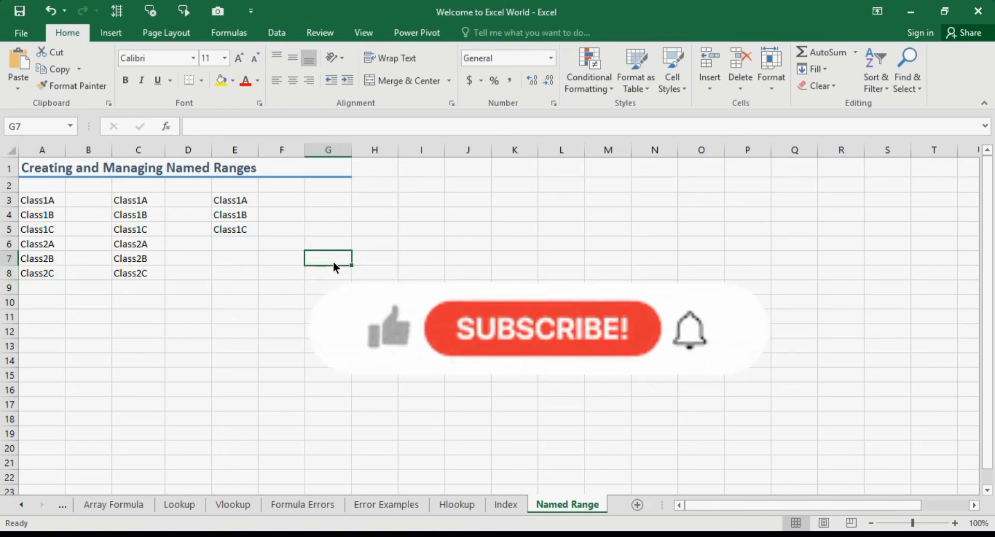